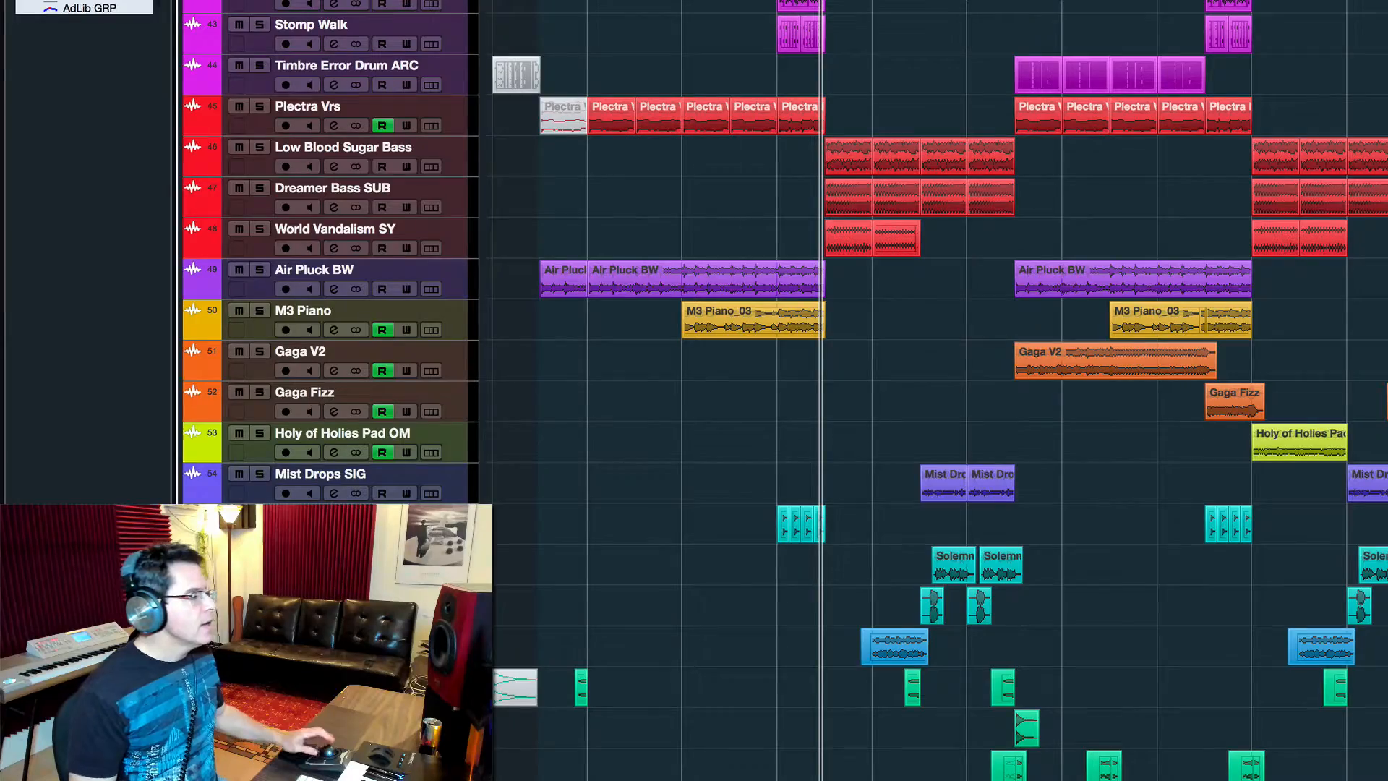
Step: Solo the Low Blood Sugar Bass track and examine the Ohmicide insert in its channel settings
{"action": "left_click", "coordinate": [261, 148]}
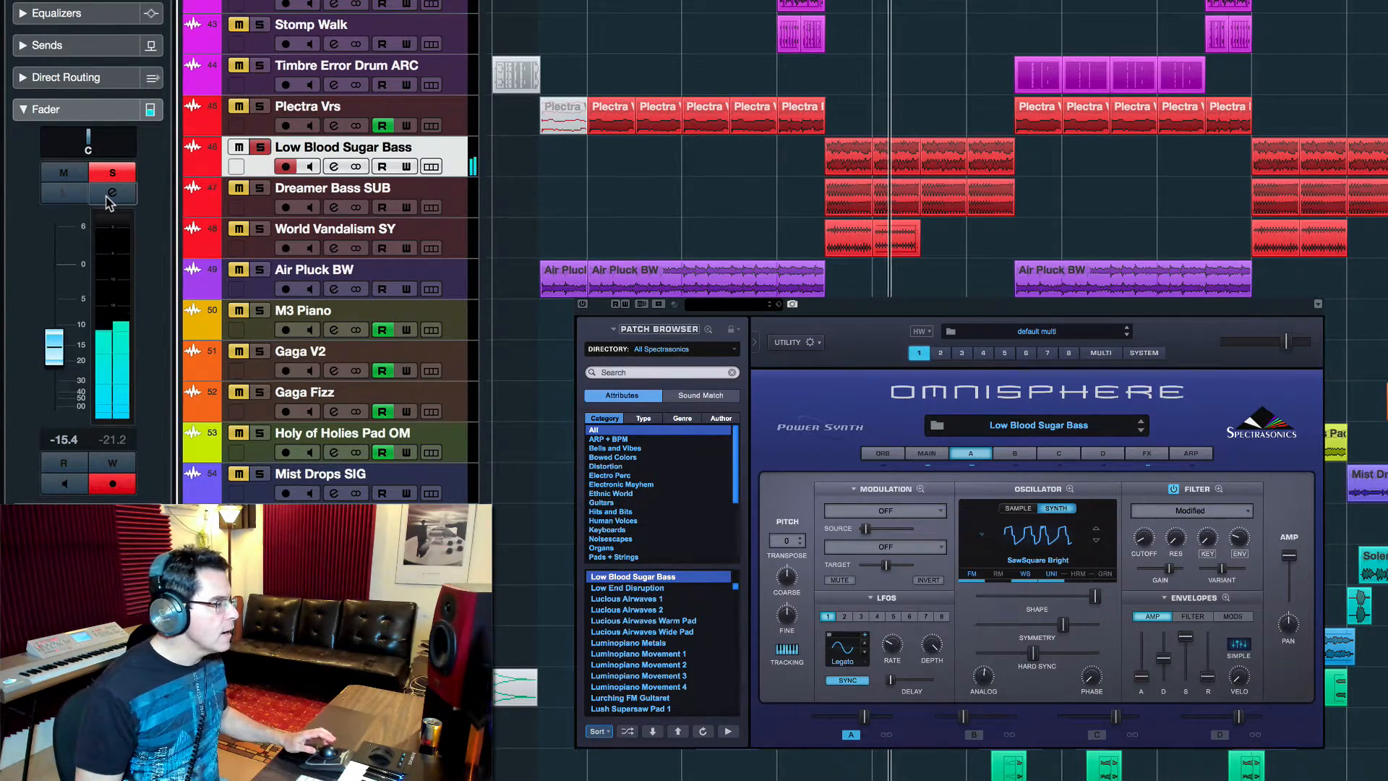
{"action": "left_click", "coordinate": [110, 193]}
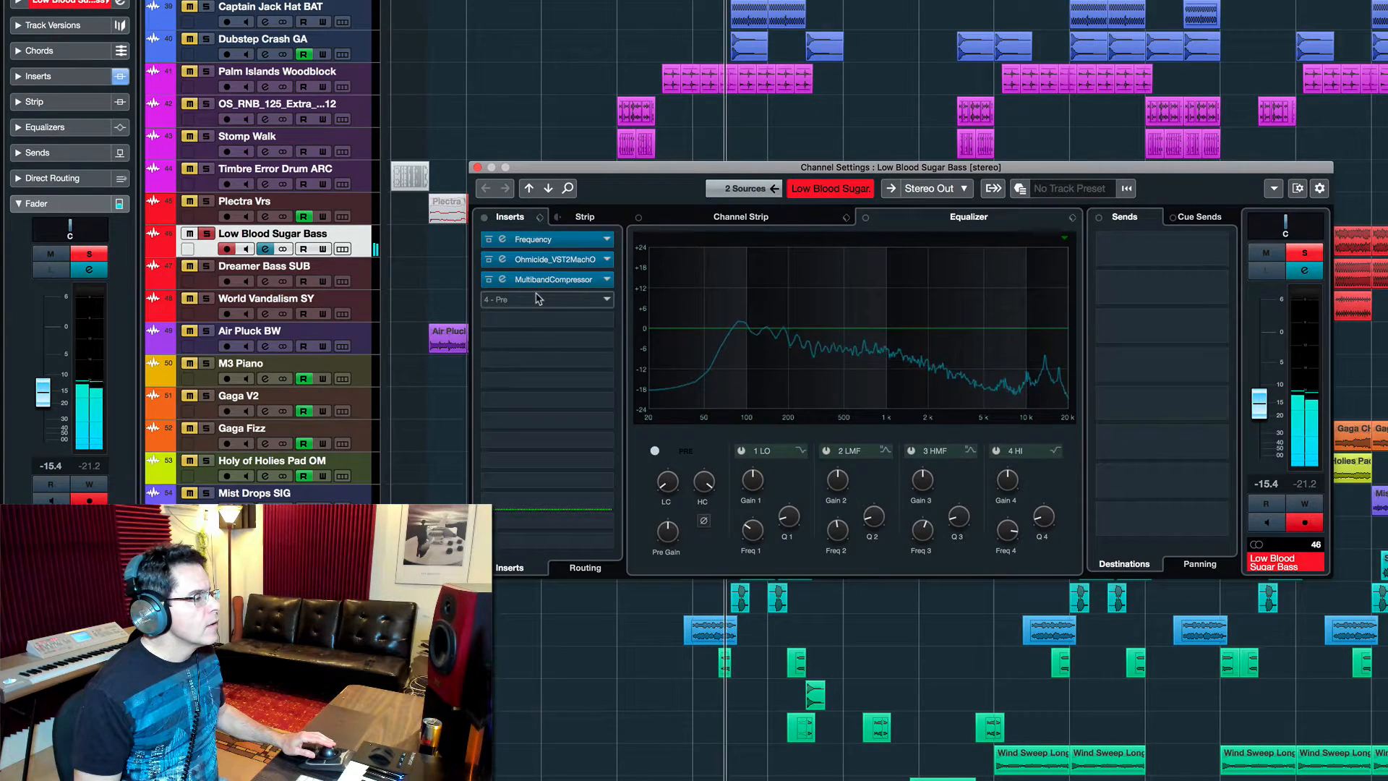
{"action": "left_click", "coordinate": [503, 261]}
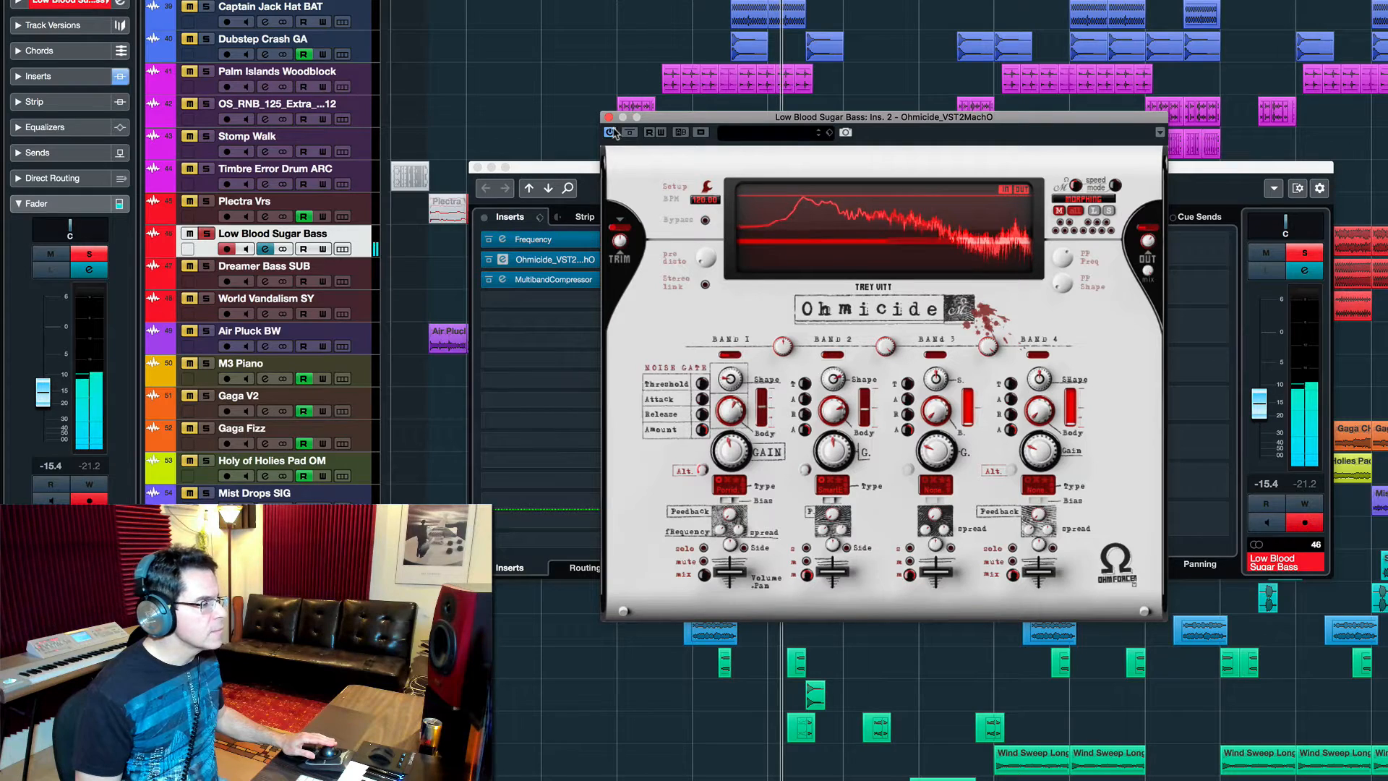
{"action": "left_click", "coordinate": [610, 117]}
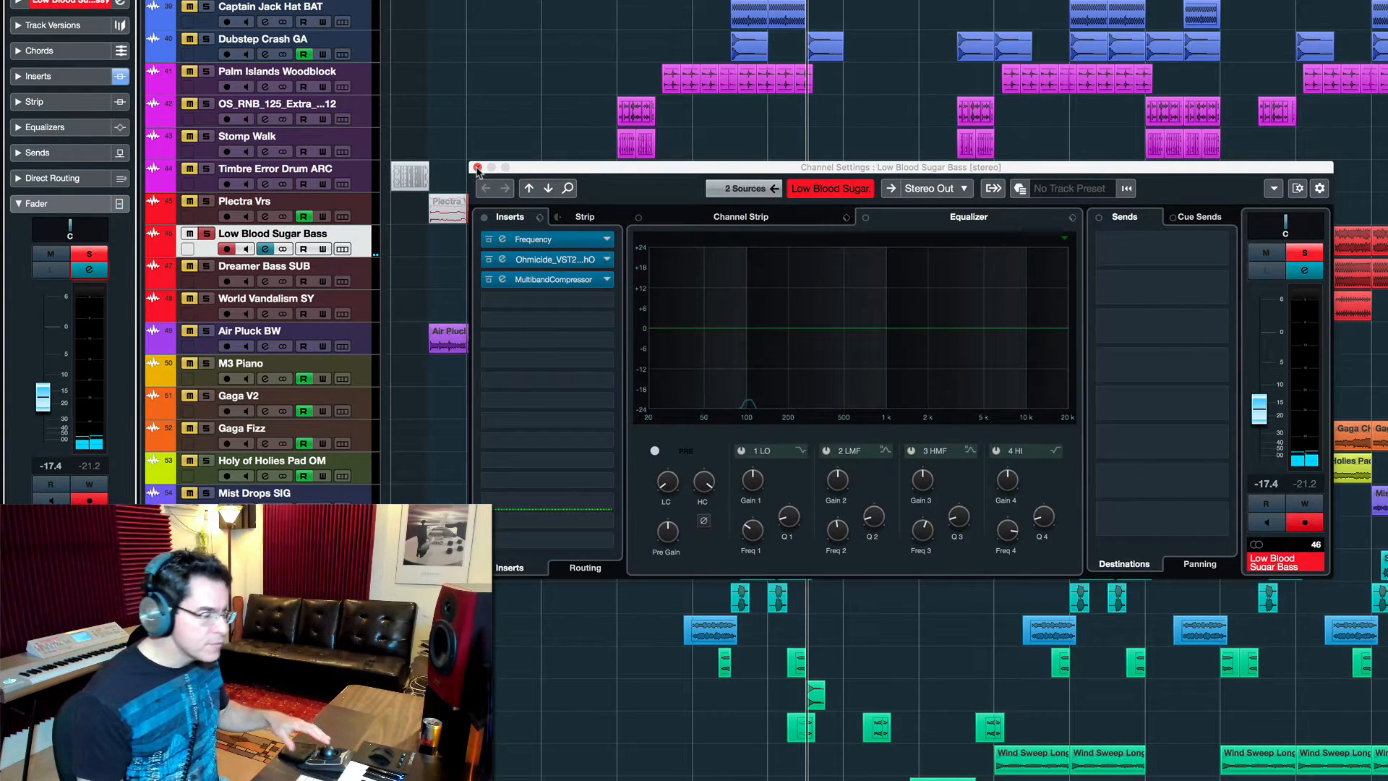
Step: Examine the Frequency EQ insert on Low Blood Sugar Bass and close the track's channel settings
{"action": "left_click", "coordinate": [505, 243]}
{"action": "left_click", "coordinate": [505, 243]}
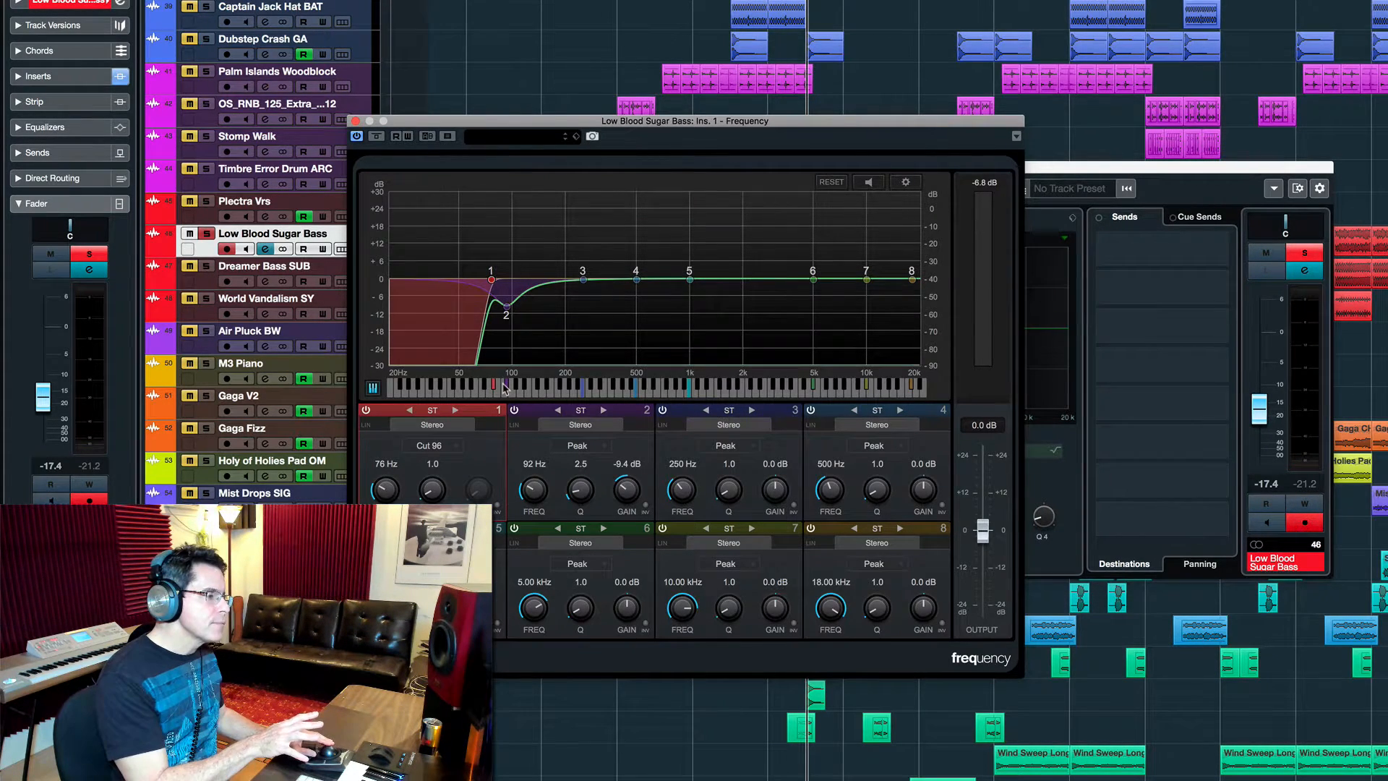
{"action": "left_click", "coordinate": [356, 122]}
{"action": "left_click", "coordinate": [477, 168]}
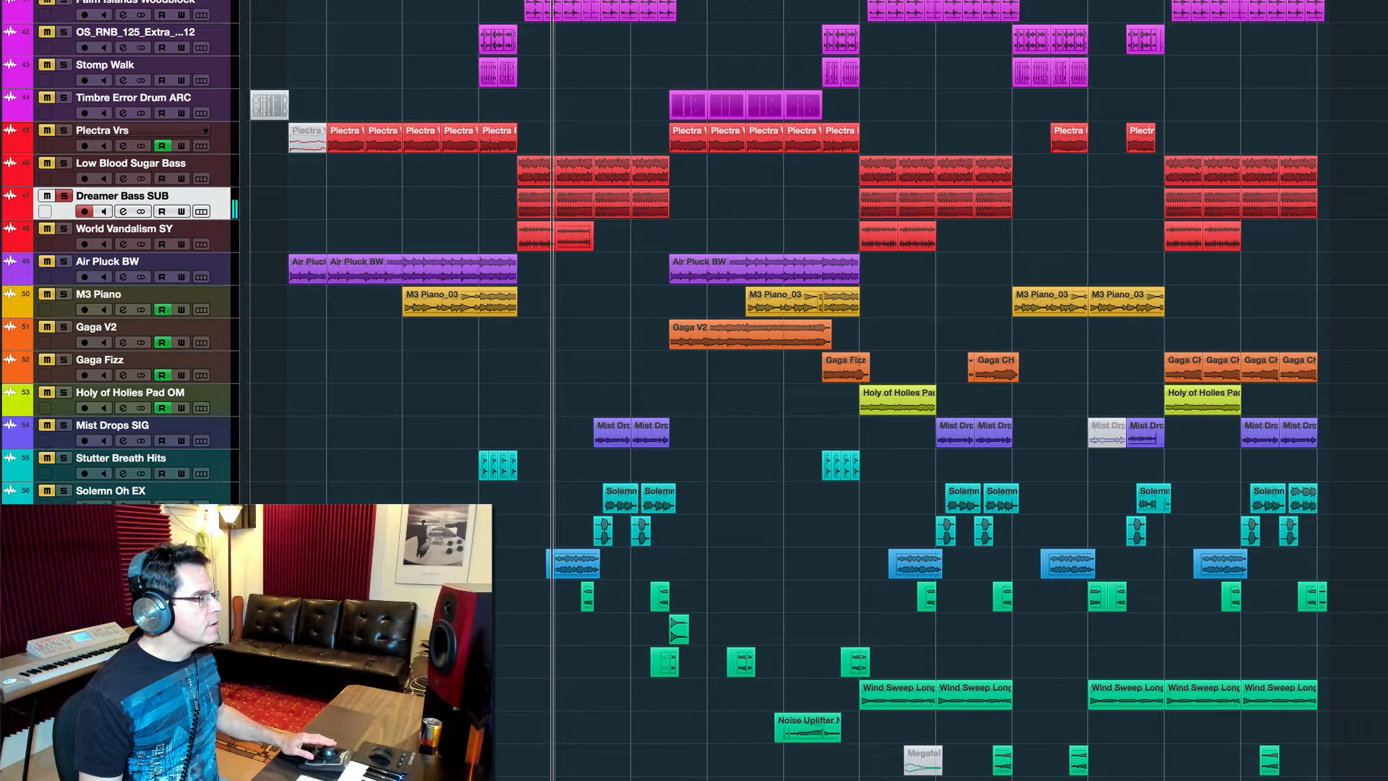
Step: Examine the Frequency EQ insert in the channel settings of Dreamer Bass SUB, then close both windows
{"action": "key", "text": "e"}
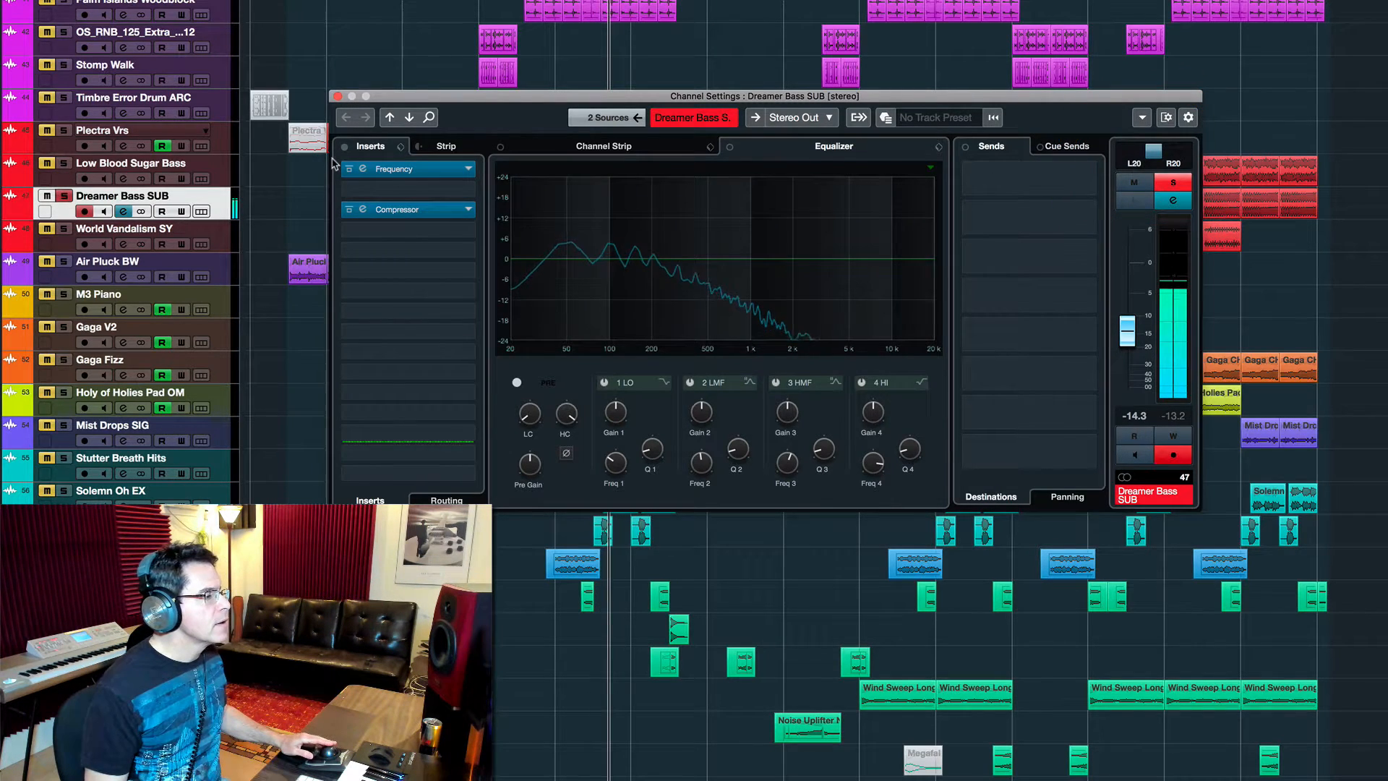
{"action": "left_click", "coordinate": [365, 170]}
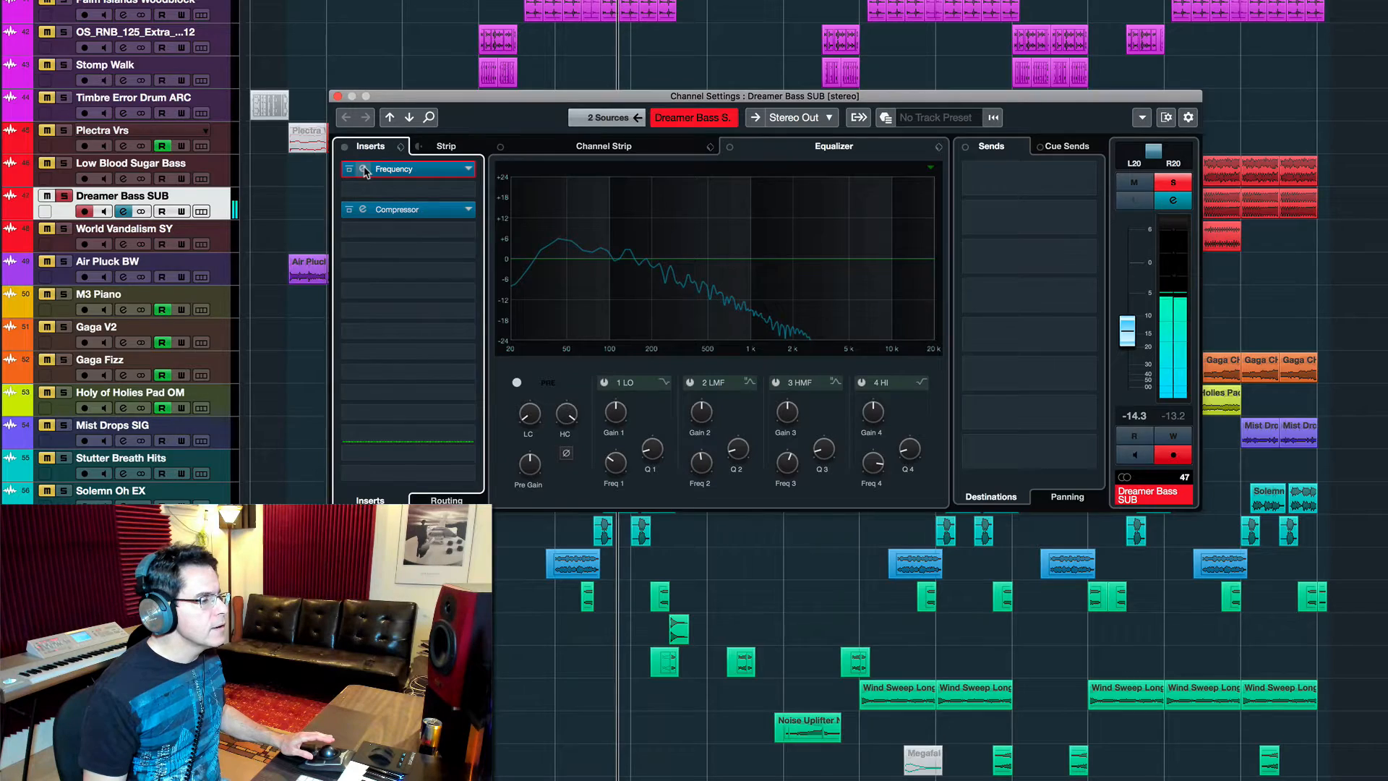
{"action": "left_click", "coordinate": [365, 171]}
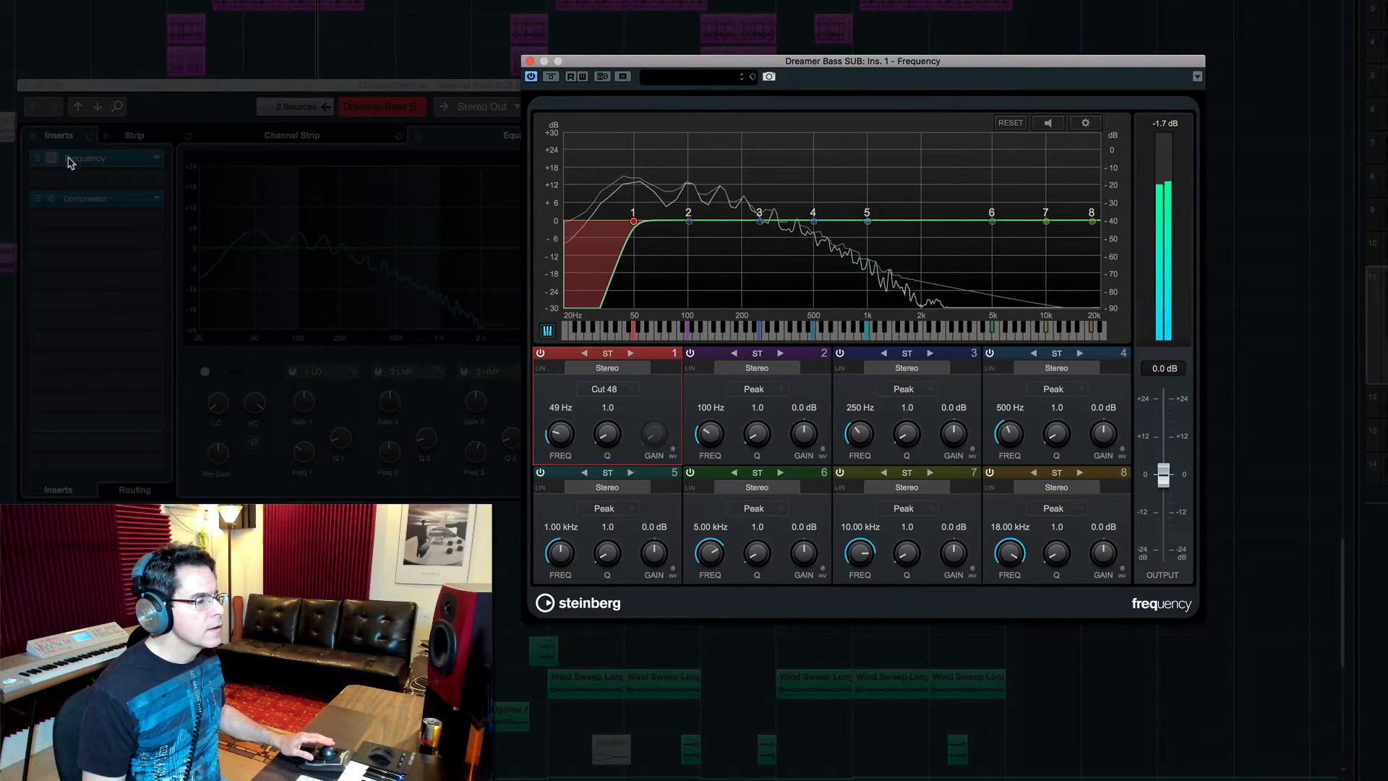
{"action": "left_click", "coordinate": [530, 60]}
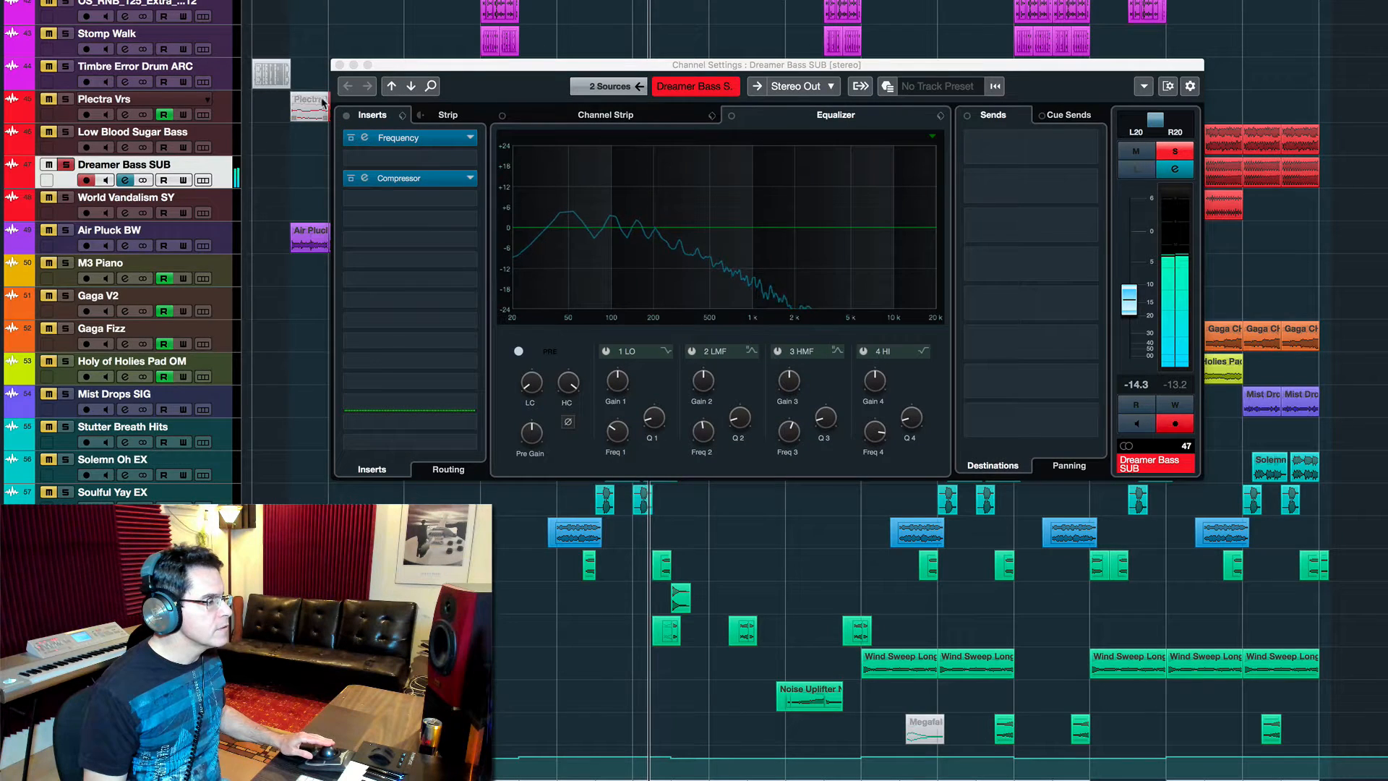
{"action": "left_click", "coordinate": [339, 65]}
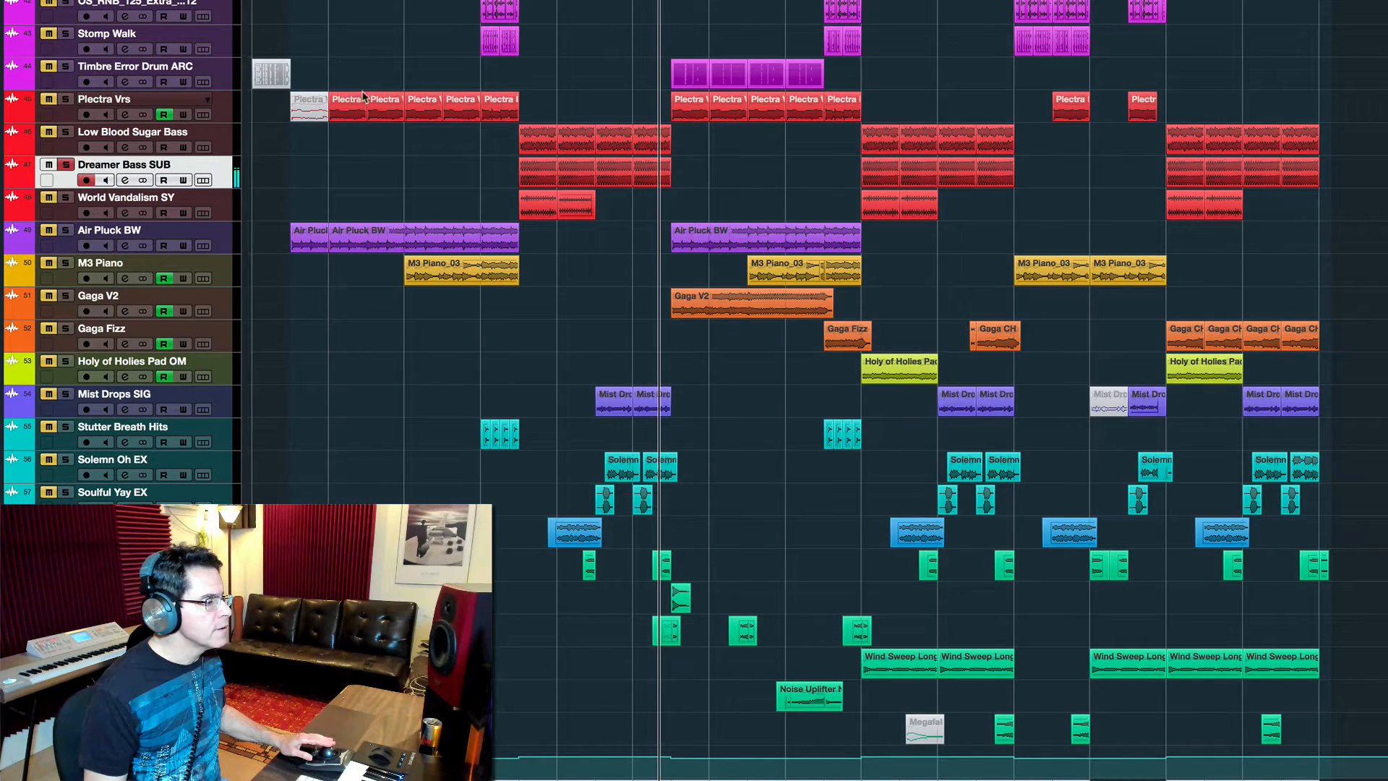
Step: Solo Low Blood Sugar Bass and Dreamer Bass SUB together to audition the two bass layers
{"action": "key", "text": "KP_Subtract"}
{"action": "left_click", "coordinate": [66, 133]}
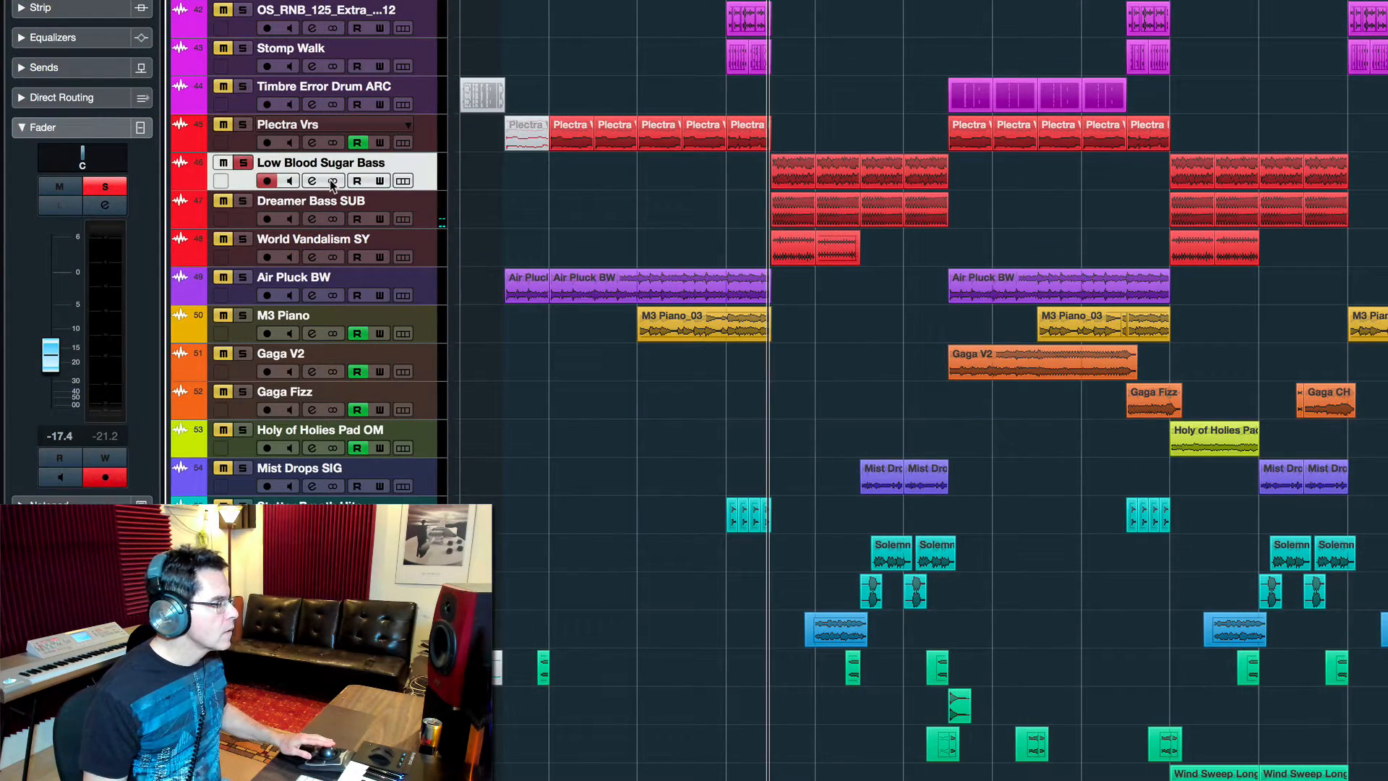
{"action": "left_click", "coordinate": [245, 204]}
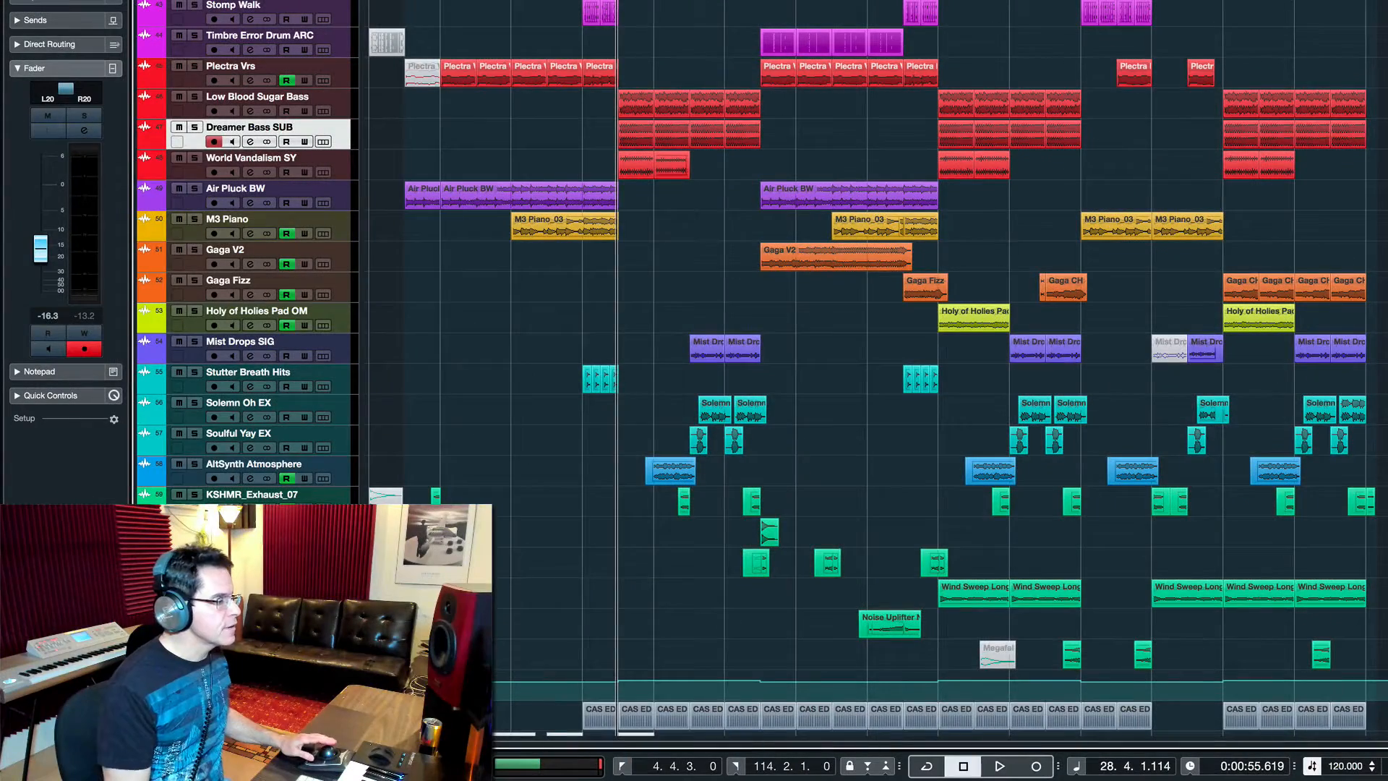
Step: Solo HITH - Kick 06, Kick 2 Click, Belladonna Snap GA and Palm Islands Woodblock one after another and audition them together
{"action": "scroll", "coordinate": [867, 362], "scroll_direction": "up", "scroll_amount": 5}
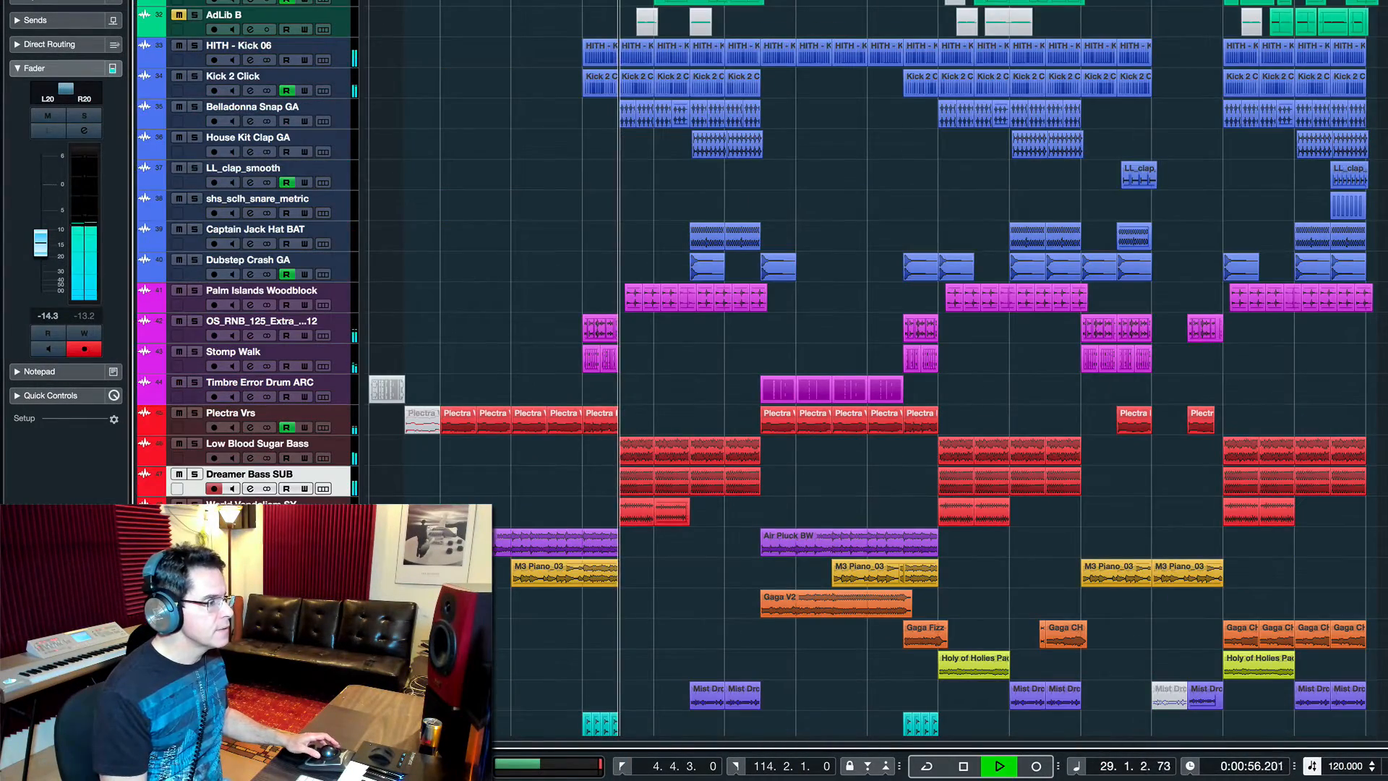
{"action": "left_click", "coordinate": [195, 45]}
{"action": "left_click", "coordinate": [195, 76]}
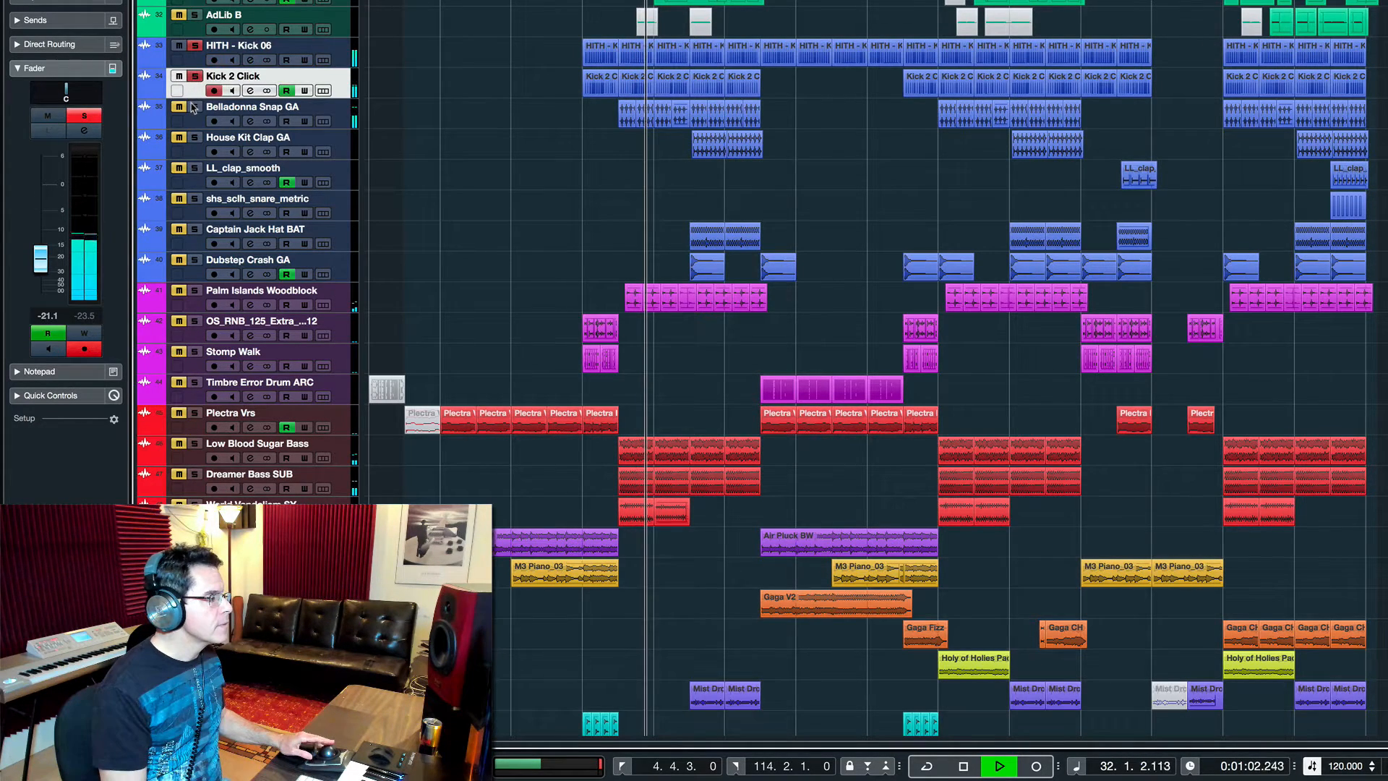
{"action": "left_click", "coordinate": [195, 107]}
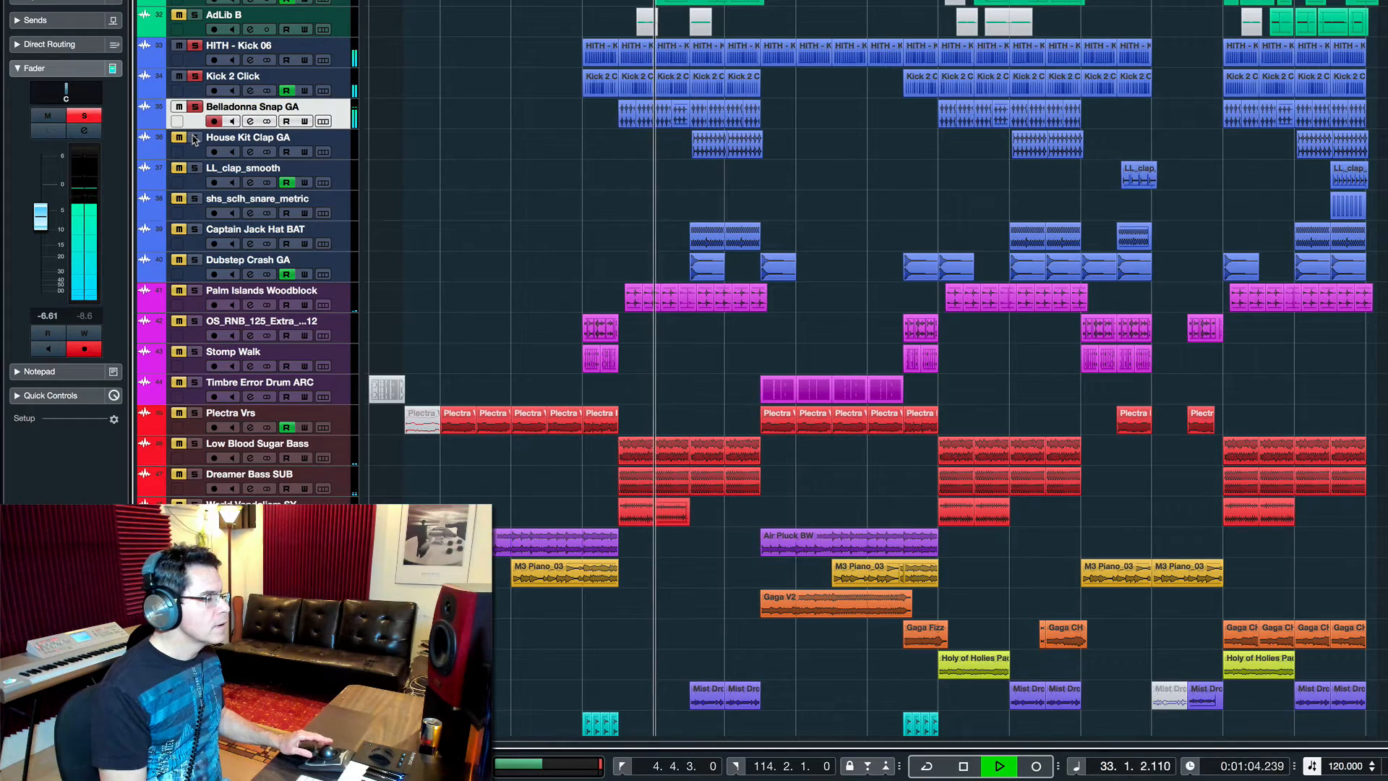
{"action": "left_click", "coordinate": [194, 290]}
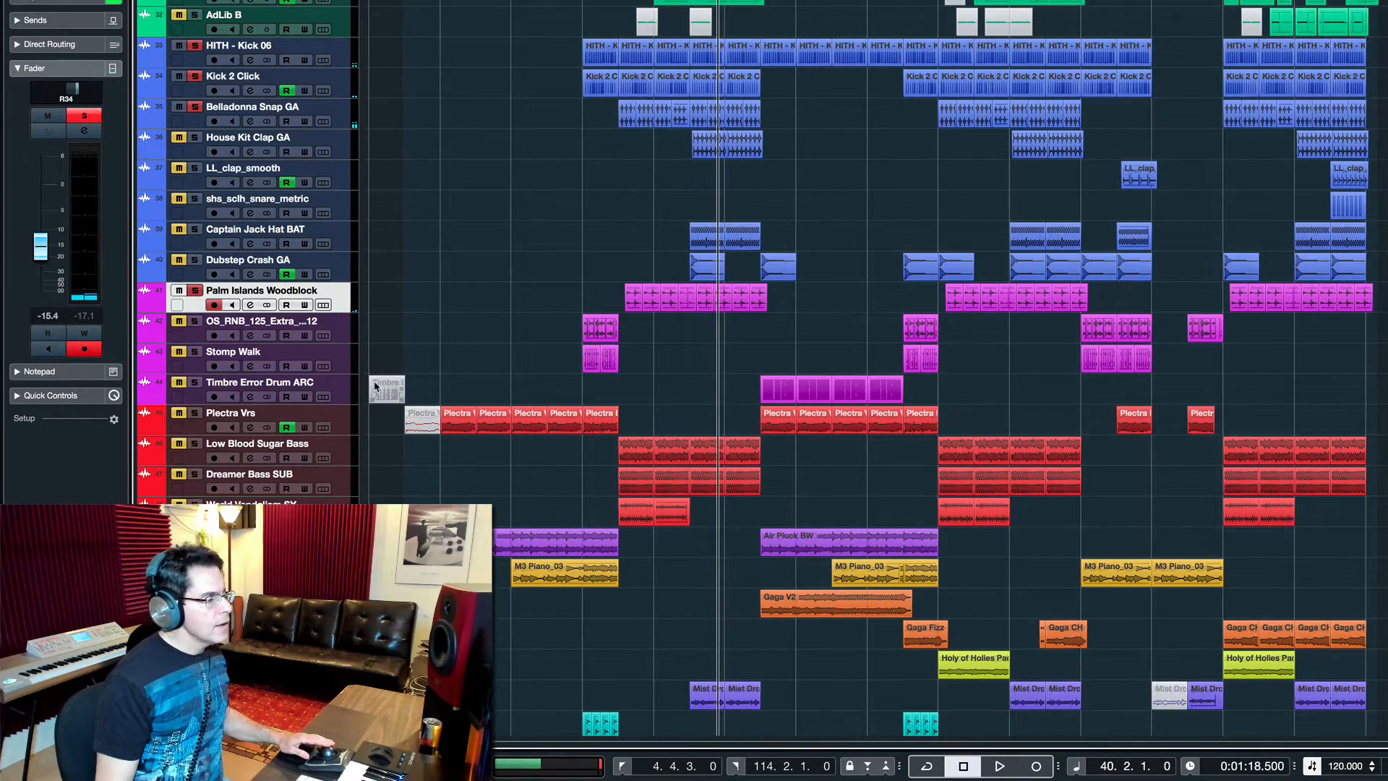
{"action": "key", "text": "KP_Subtract"}
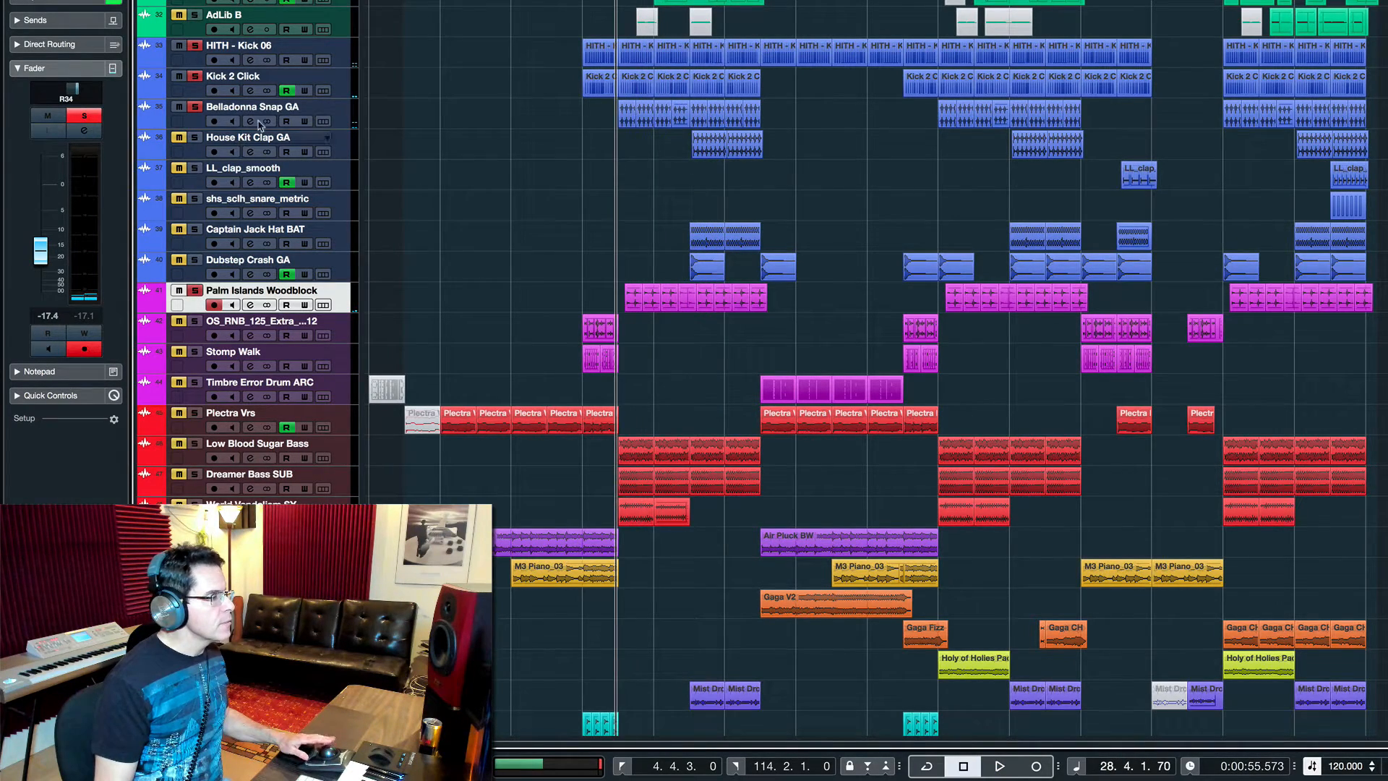
{"action": "key", "text": "space"}
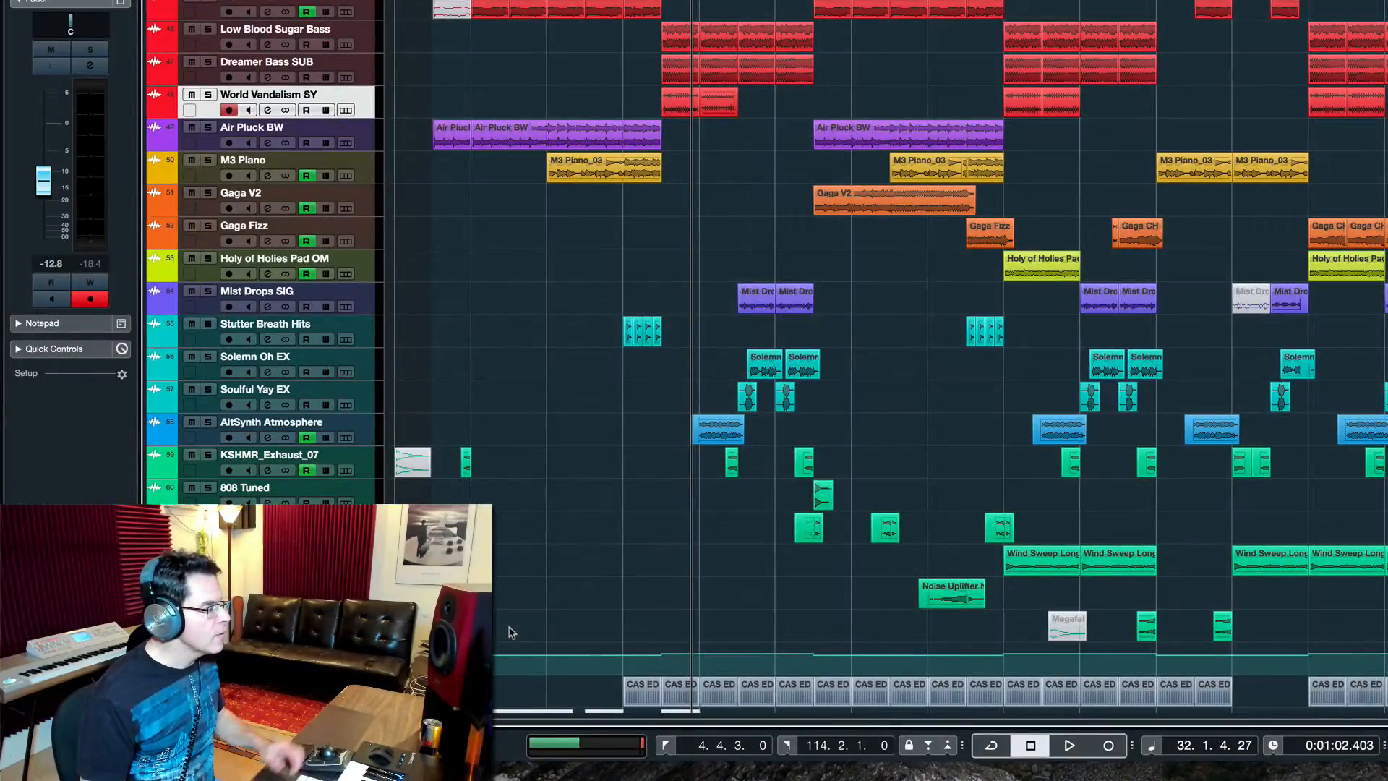
Step: Solo the AltSynth Atmosphere track to audition it
{"action": "left_click", "coordinate": [208, 423]}
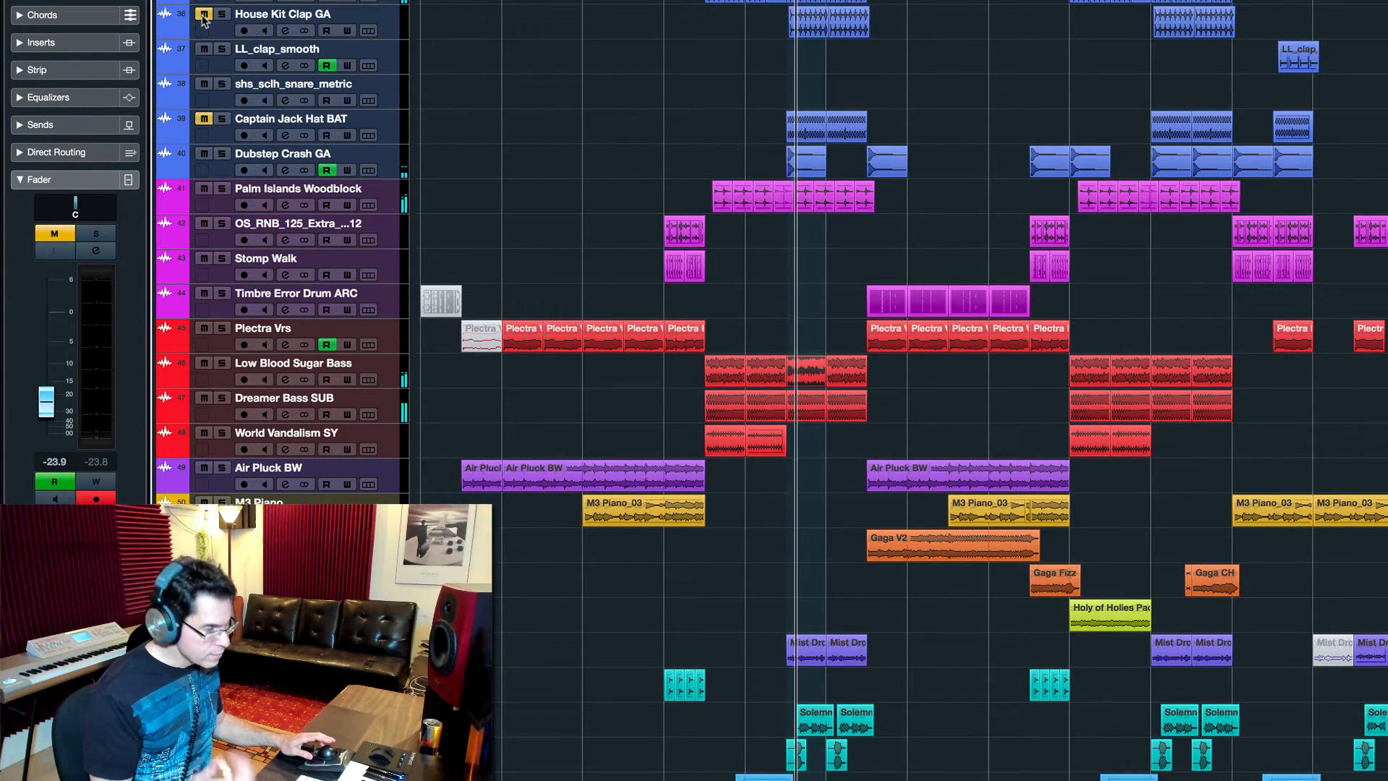
Step: Unmute House Kit Clap GA, Captain Jack Hat BAT and Mist Drops SIG one by one during playback, and solo Mist Drops SIG
{"action": "left_click", "coordinate": [203, 18]}
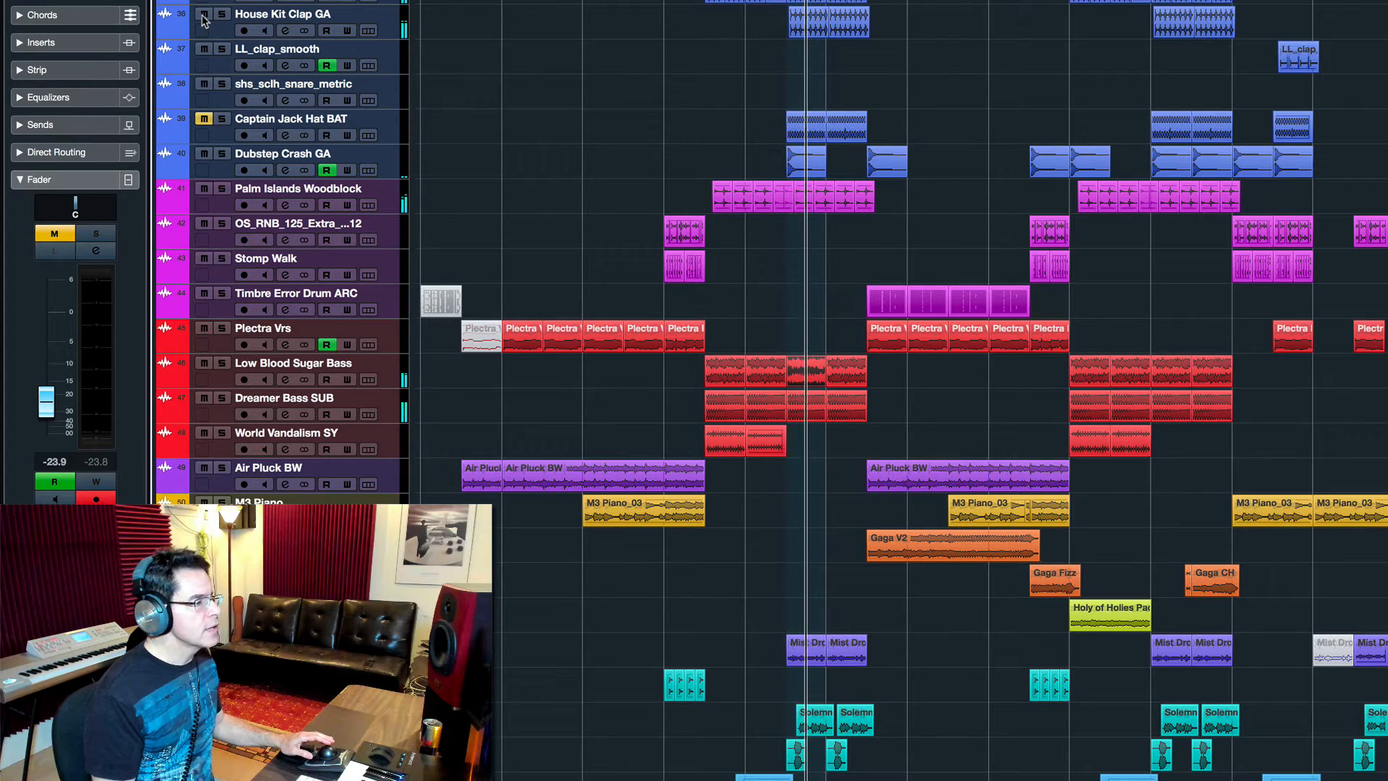
{"action": "left_click", "coordinate": [206, 120]}
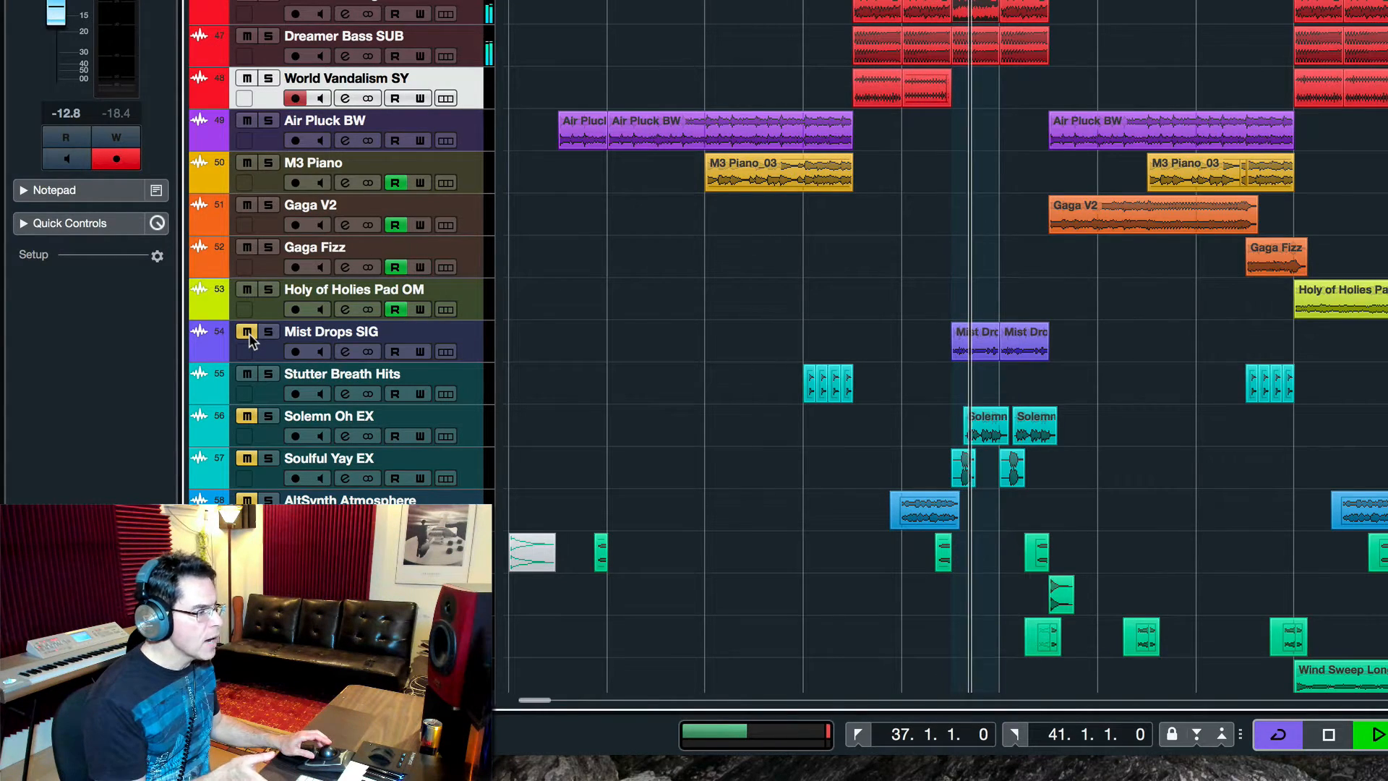
{"action": "left_click", "coordinate": [248, 336]}
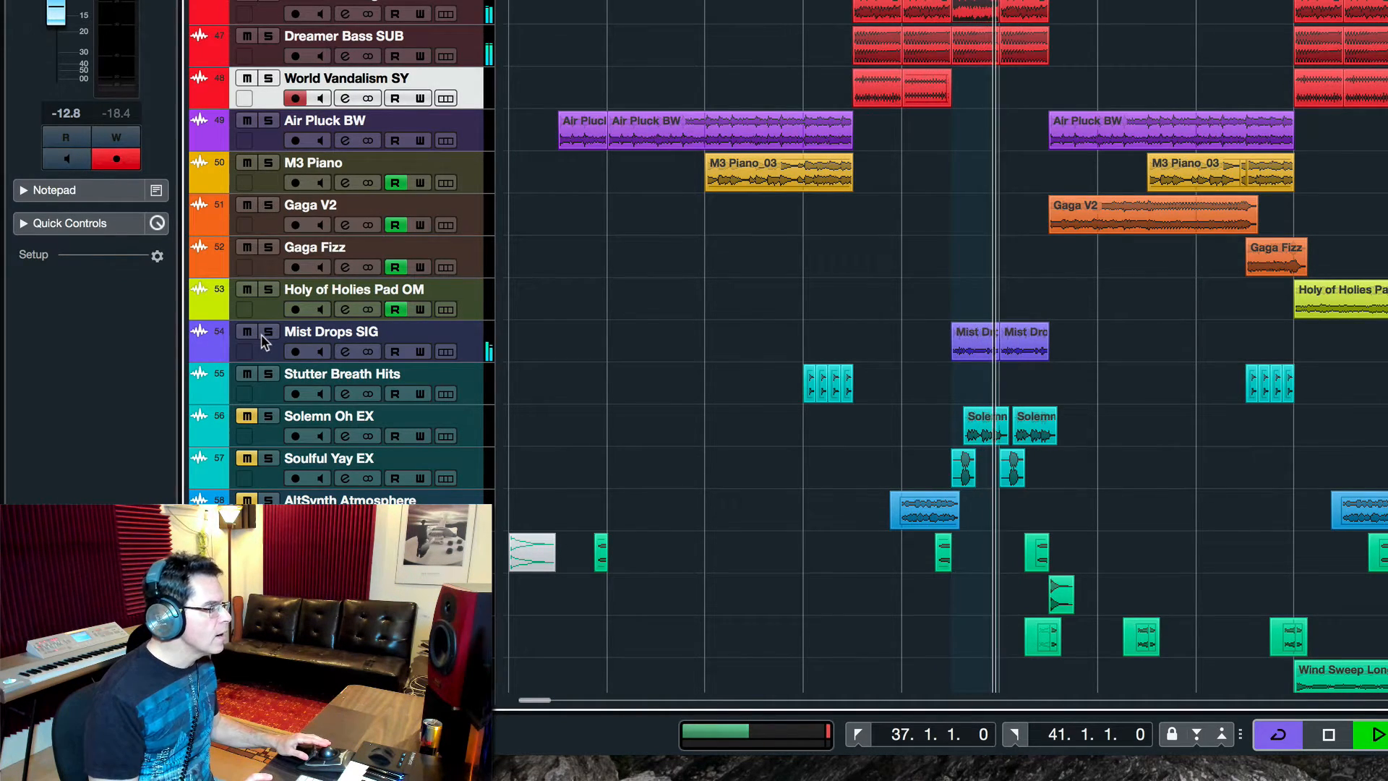
{"action": "left_click", "coordinate": [267, 341]}
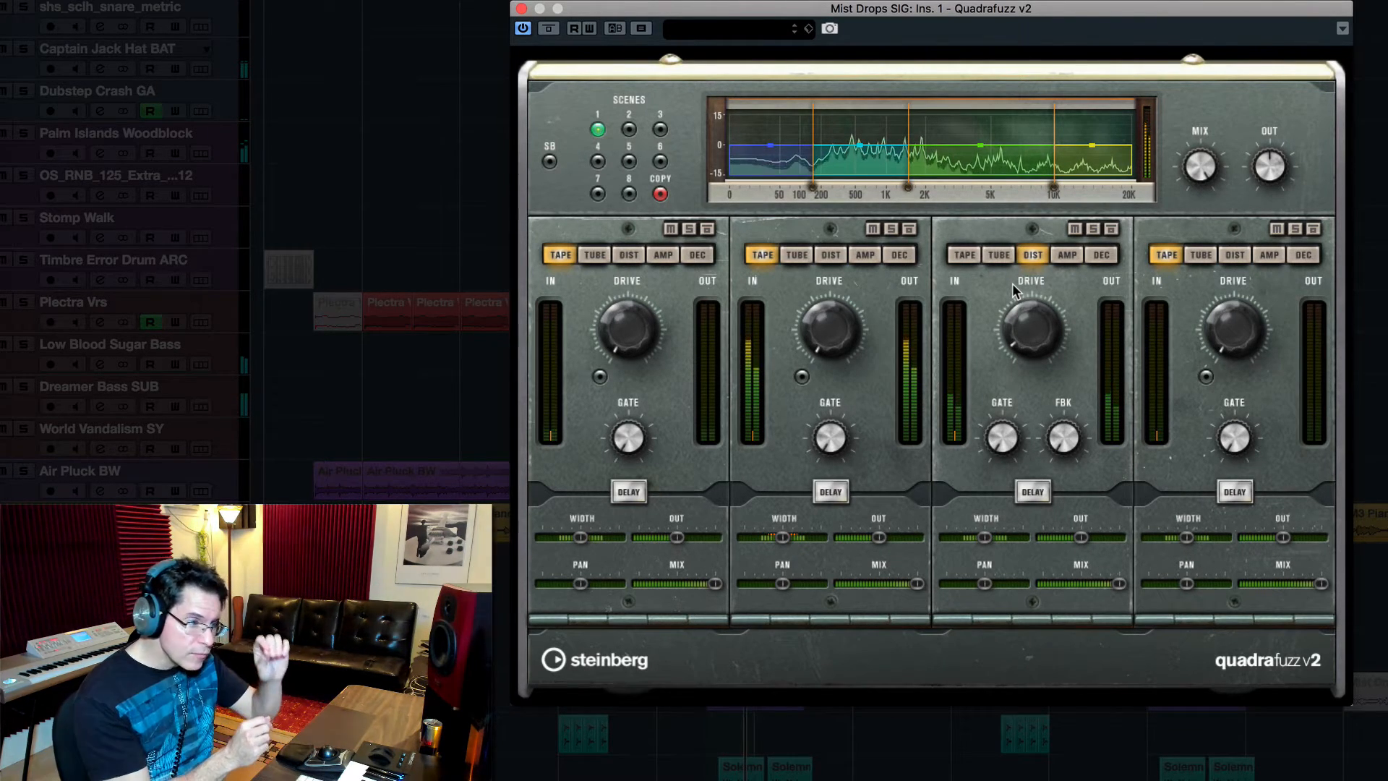
Step: Try a drive of 5.4 on the third band of the Quadrafuzz insert on Mist Drops SIG, then lower it again
{"action": "mouse_move", "coordinate": [1015, 288]}
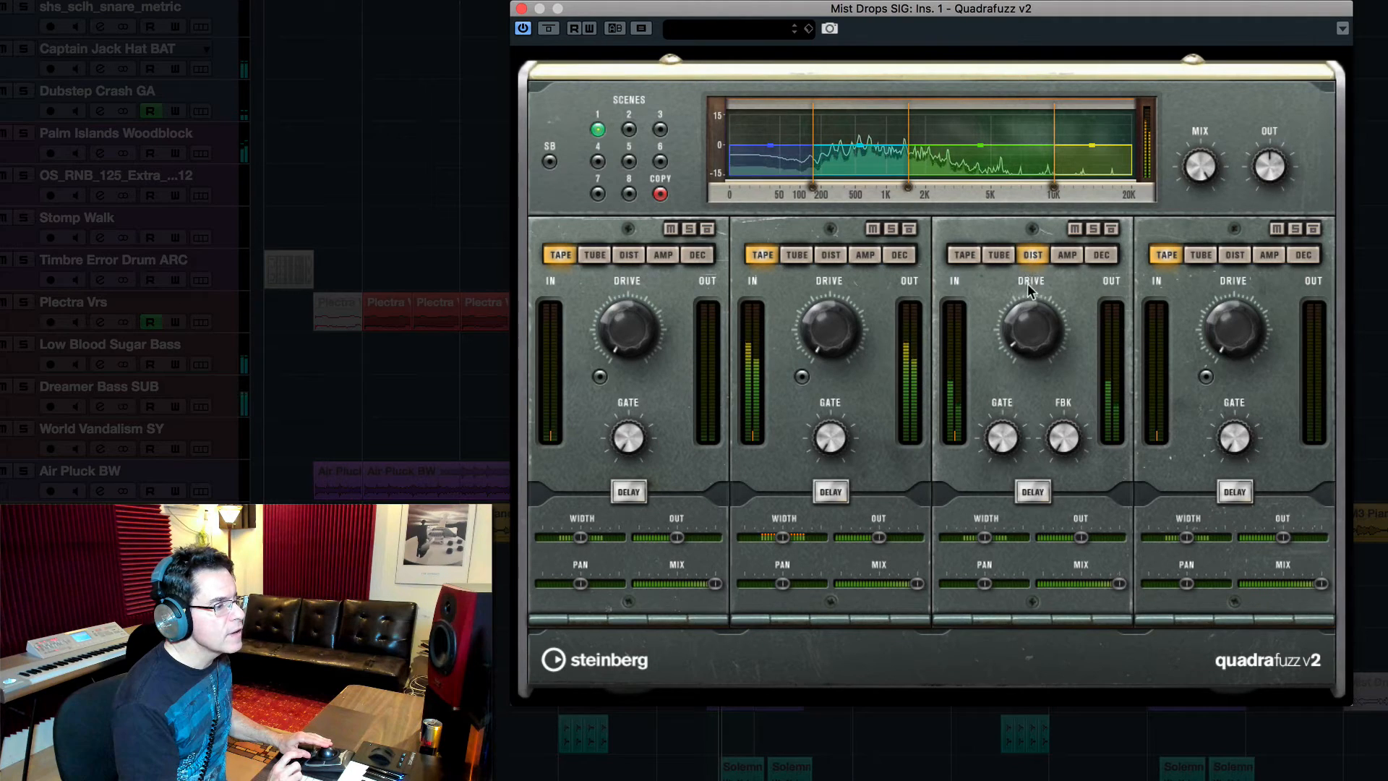
{"action": "left_click_drag", "start_coordinate": [1023, 312], "coordinate": [1041, 238]}
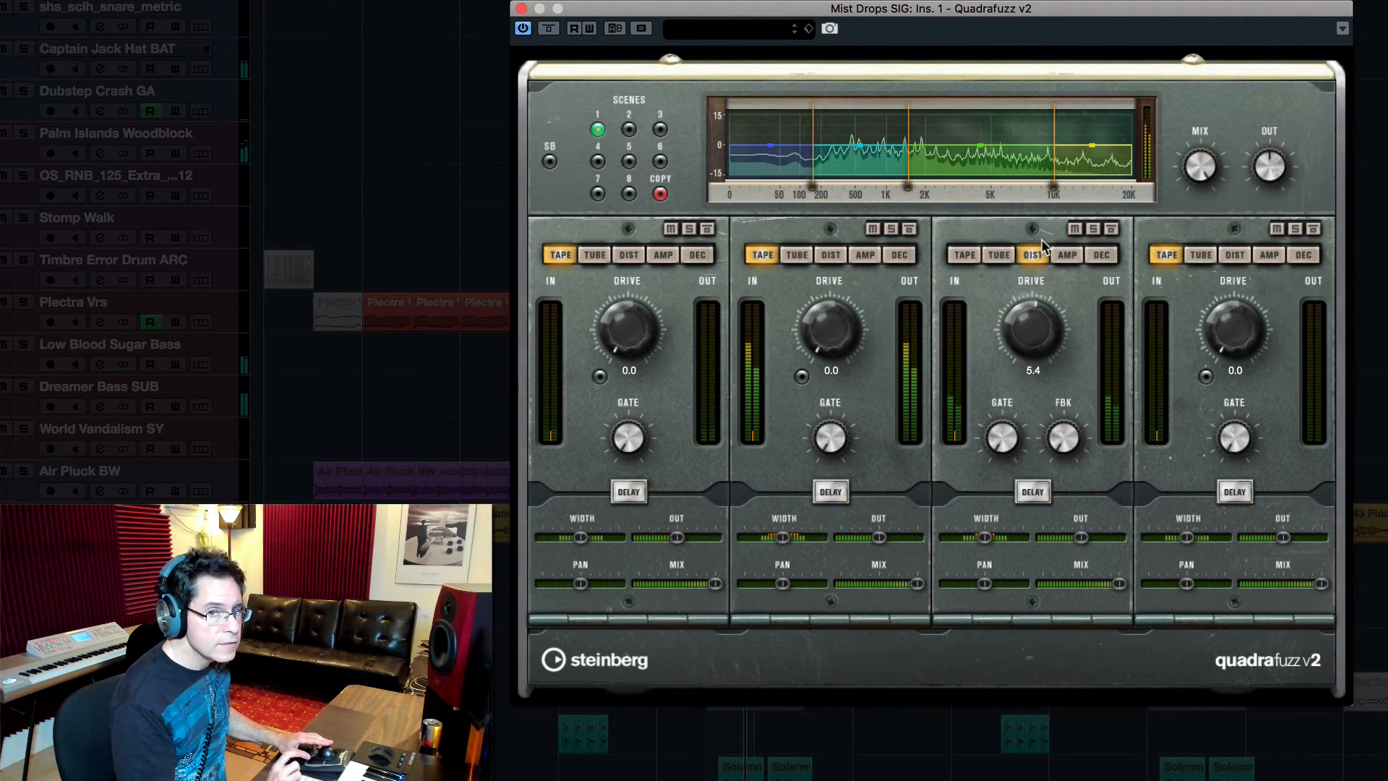
{"action": "left_click_drag", "start_coordinate": [1041, 239], "coordinate": [1018, 308]}
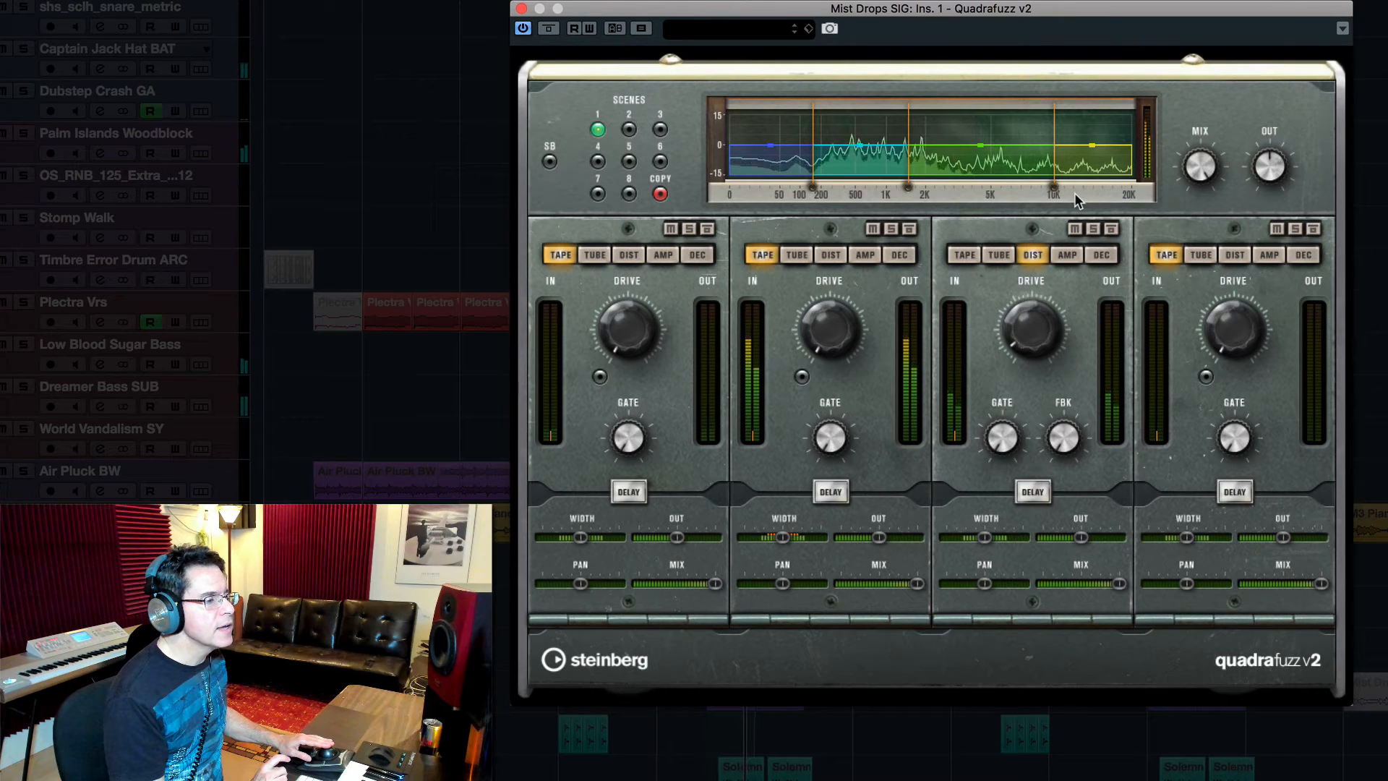
{"action": "left_click", "coordinate": [520, 11]}
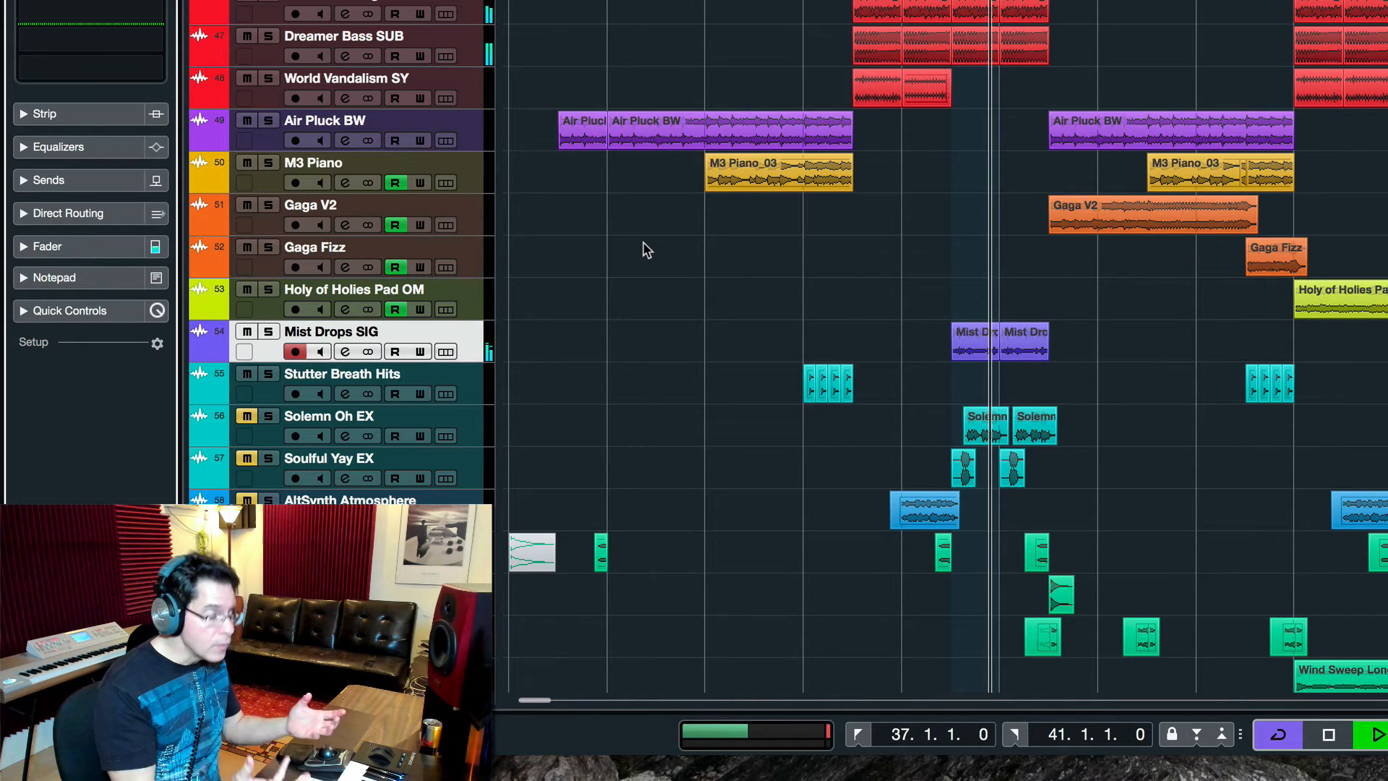
Step: Unmute Solemn Oh EX, audition it briefly in solo, and unmute Soulful Yay EX
{"action": "left_click", "coordinate": [246, 416]}
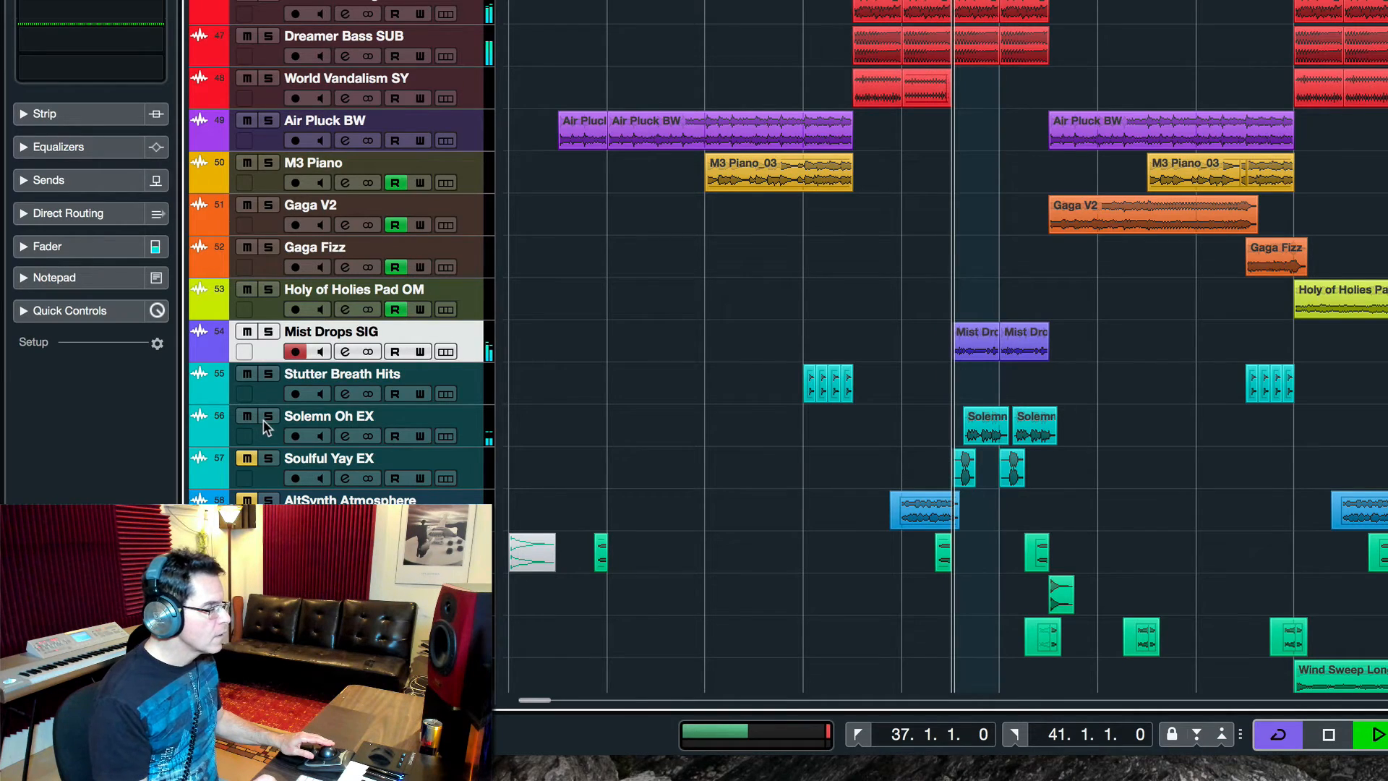
{"action": "left_click", "coordinate": [265, 418]}
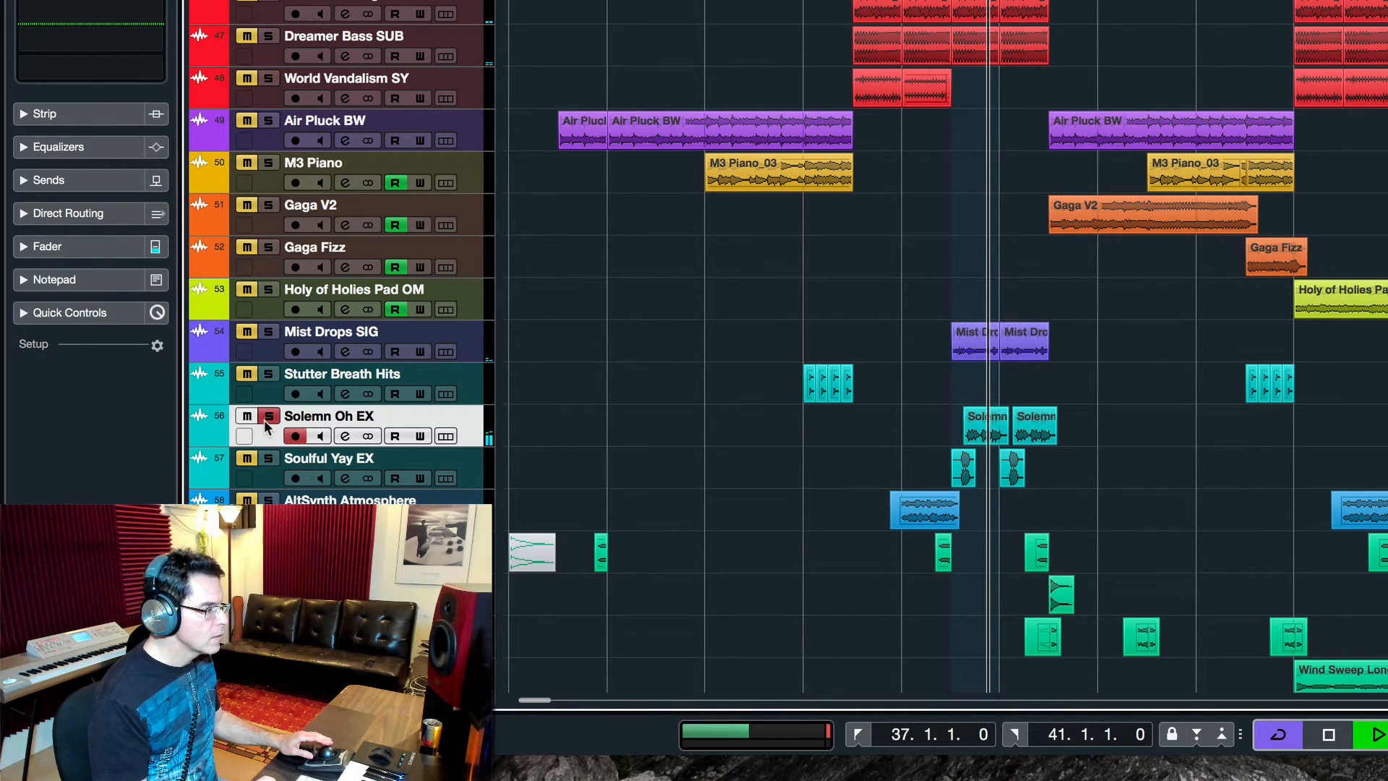
{"action": "left_click", "coordinate": [268, 417]}
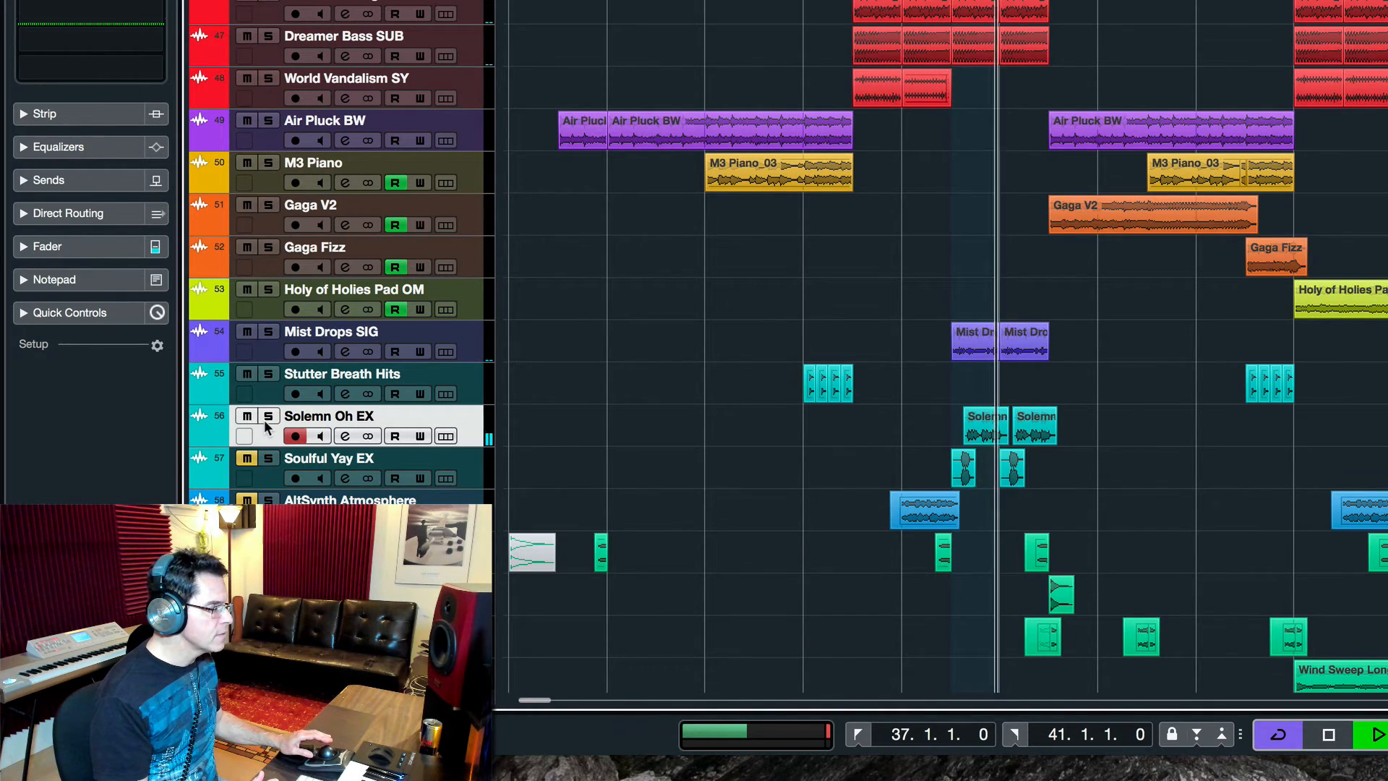
{"action": "left_click", "coordinate": [246, 460]}
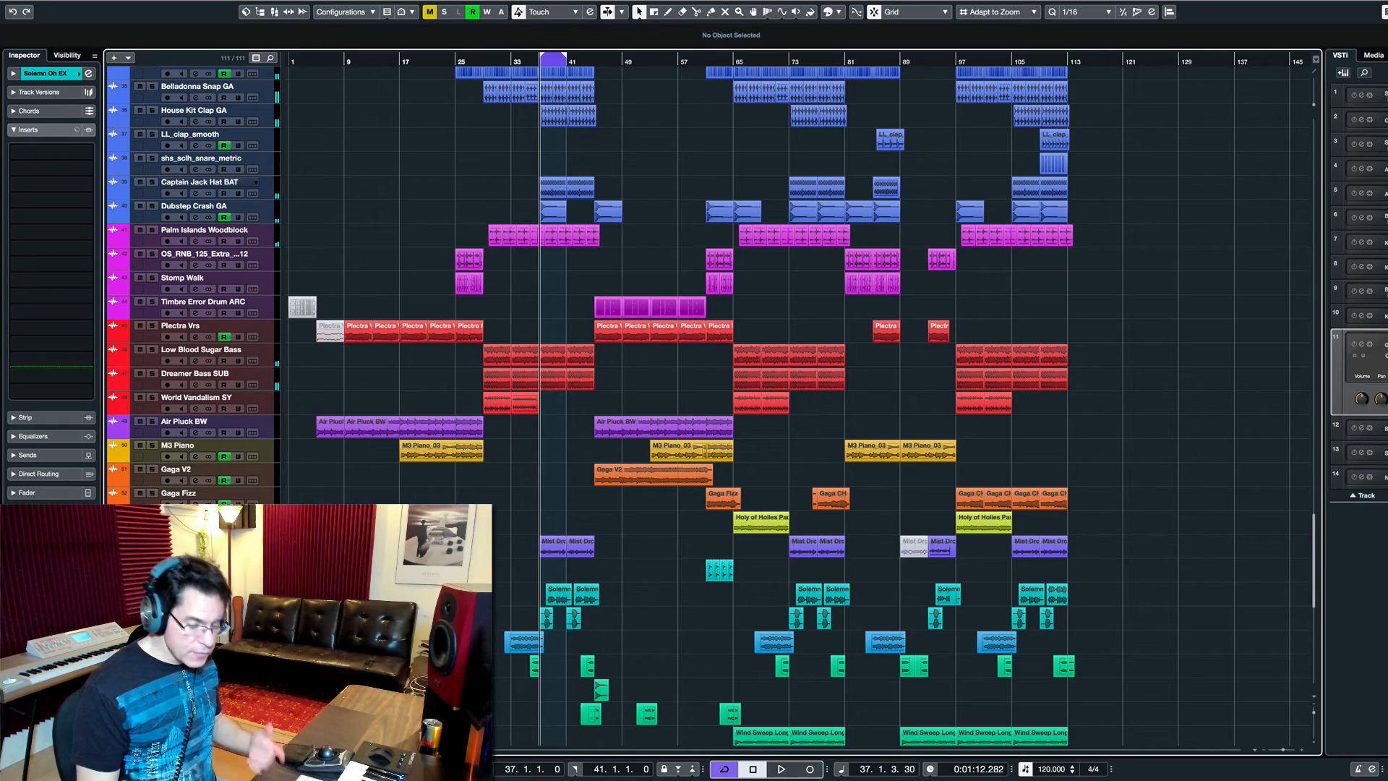
Step: Clear the active solo while the final drop loops, and select the last Belladonna Snap GA event
{"action": "key", "text": "KP_Add"}
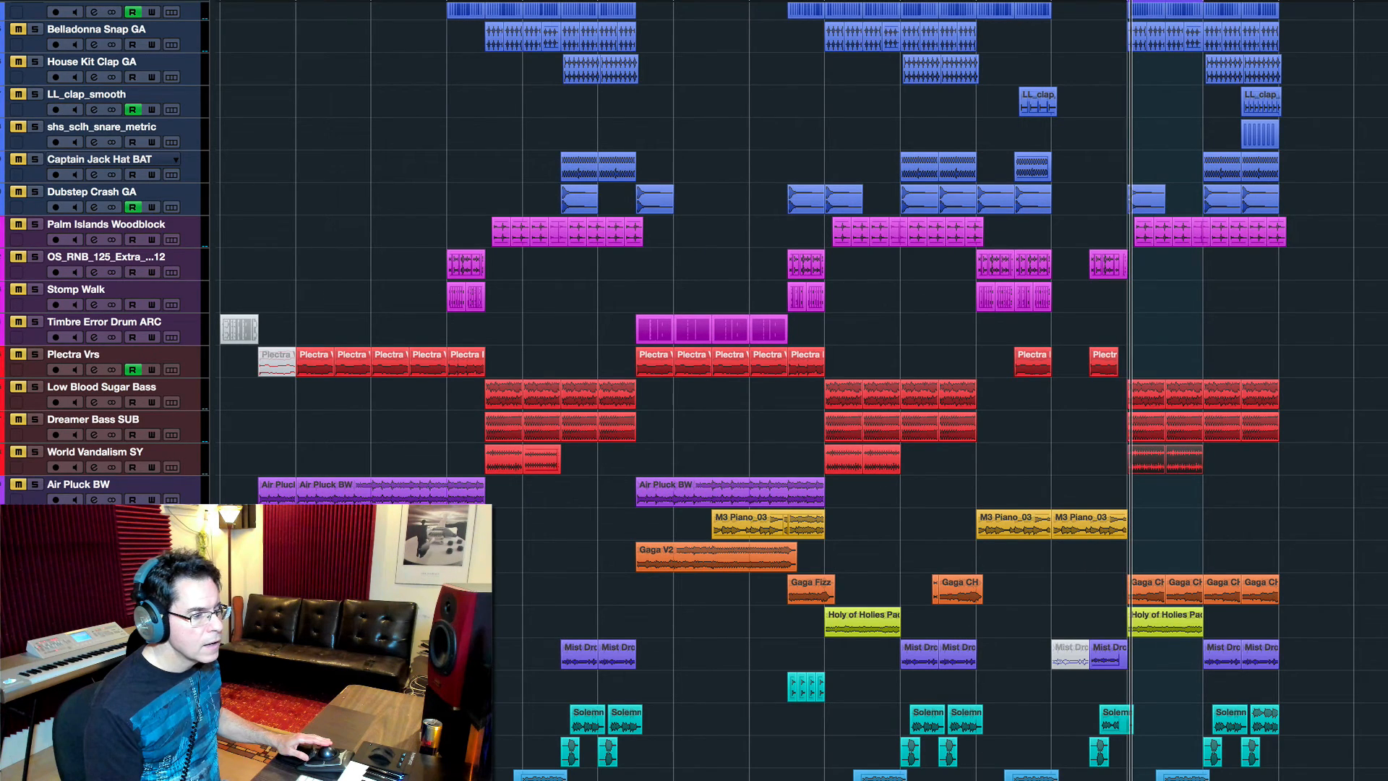
{"action": "key", "text": "s"}
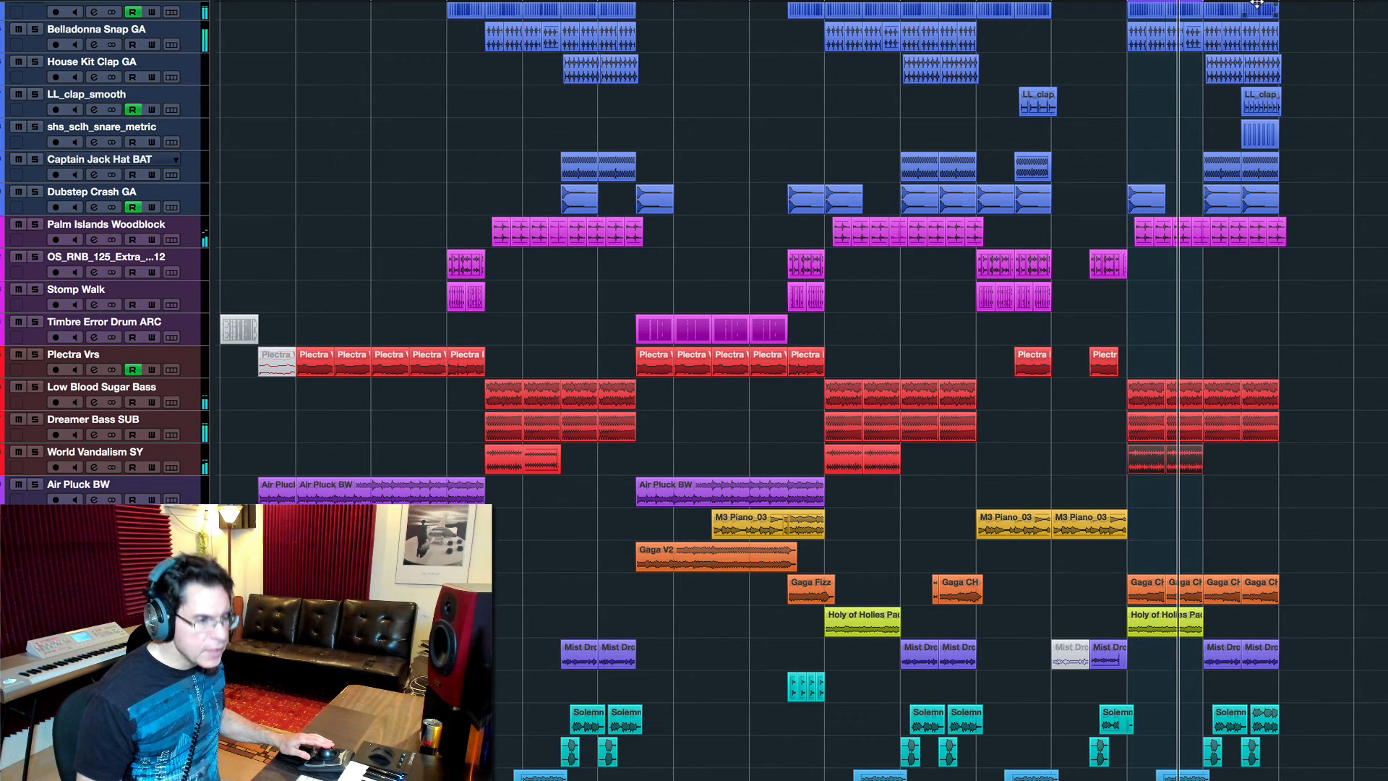
{"action": "left_click_drag", "start_coordinate": [1285, 27], "coordinate": [1231, 40]}
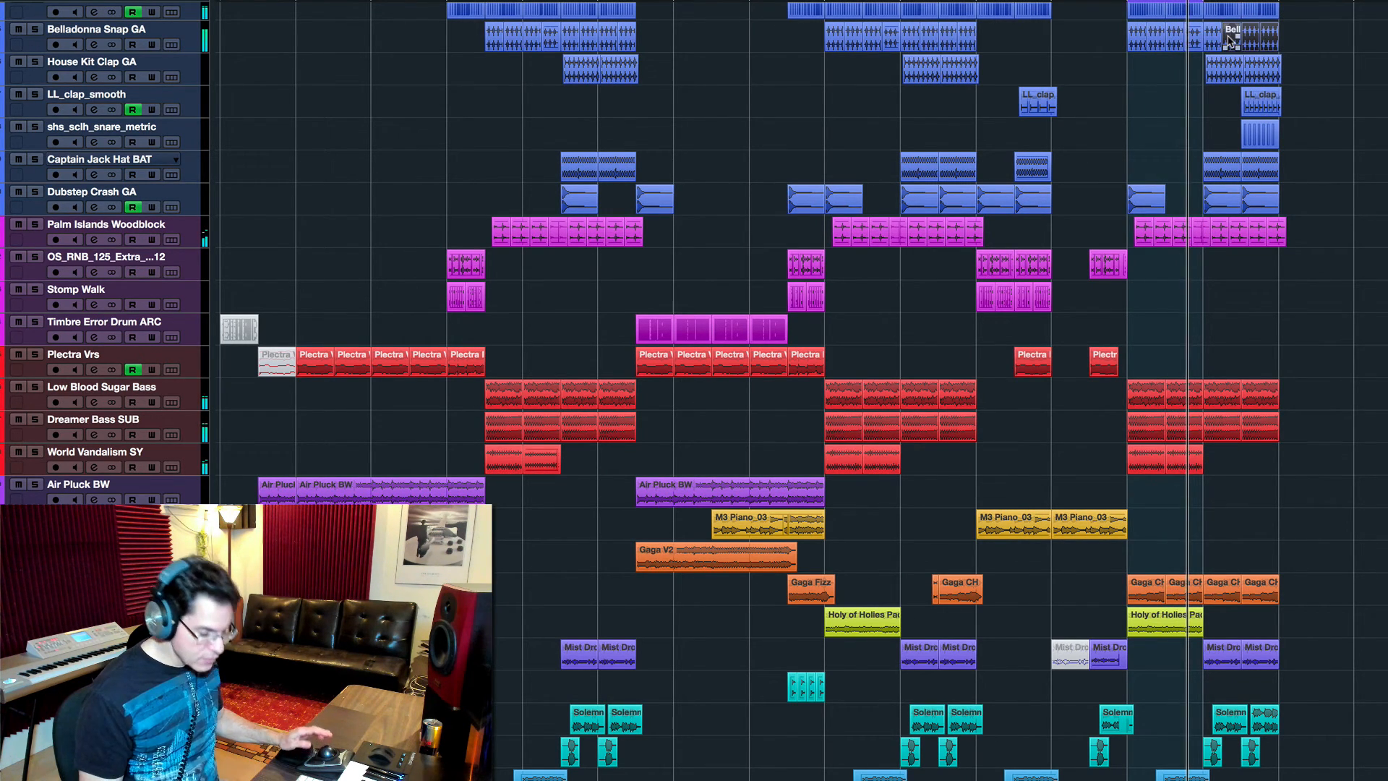